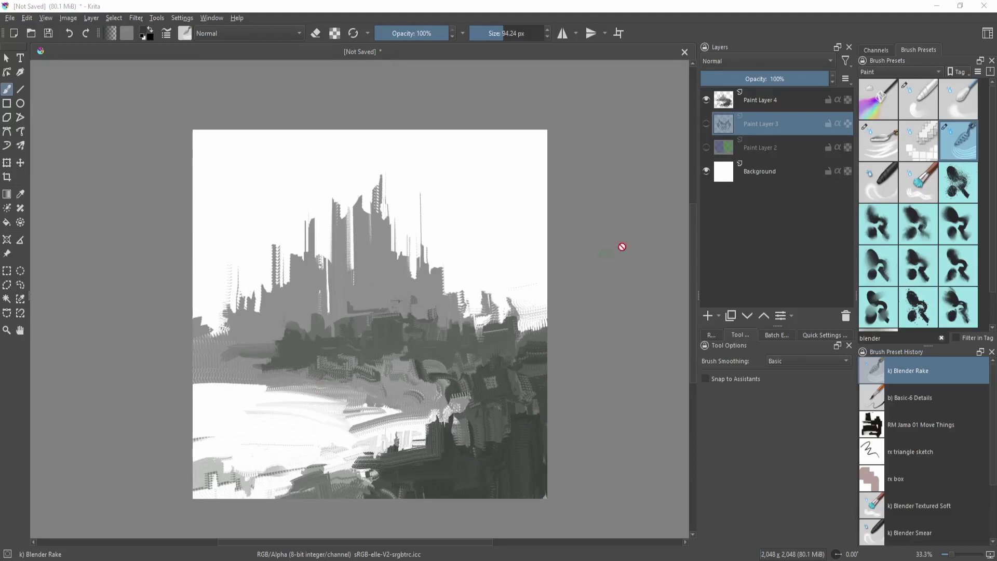
- Hide Paint Layer 4 and show Paint Layer 3
{"action": "left_click", "coordinate": [706, 99]}
{"action": "left_click", "coordinate": [704, 123]}
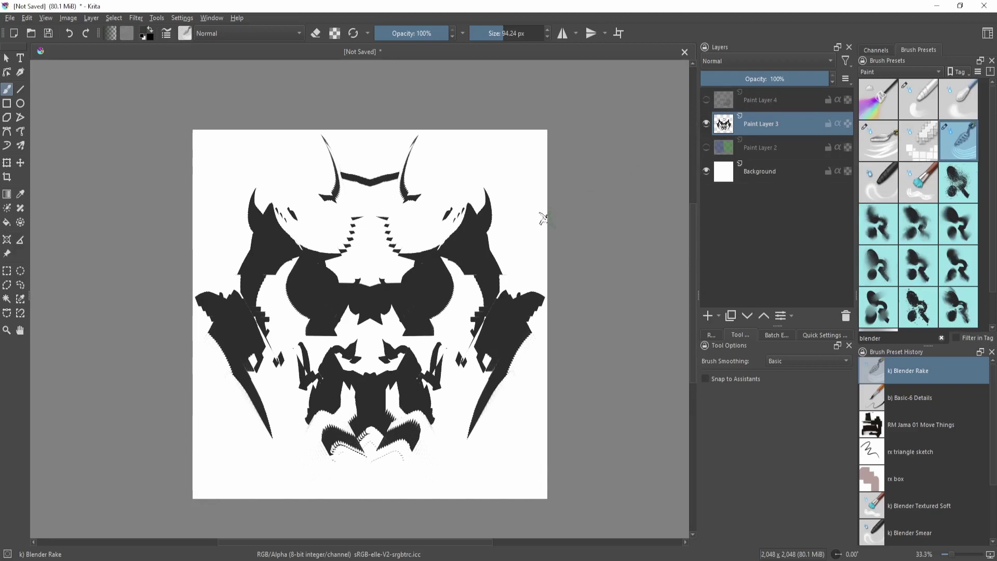
- Try smearing the lower part of the symmetric mask with the Blender Rake brush, and undo the strokes
{"action": "left_click_drag", "start_coordinate": [427, 385], "coordinate": [505, 385]}
{"action": "mouse_move", "coordinate": [430, 414]}
{"action": "left_mouse_down"}
{"action": "mouse_move", "coordinate": [507, 339]}
{"action": "mouse_move", "coordinate": [435, 417]}
{"action": "left_mouse_up"}
{"action": "mouse_move", "coordinate": [308, 406]}
{"action": "left_mouse_down"}
{"action": "mouse_move", "coordinate": [422, 316]}
{"action": "mouse_move", "coordinate": [415, 385]}
{"action": "left_mouse_up"}
{"action": "mouse_move", "coordinate": [312, 337]}
{"action": "left_mouse_down"}
{"action": "mouse_move", "coordinate": [301, 369]}
{"action": "mouse_move", "coordinate": [223, 405]}
{"action": "mouse_move", "coordinate": [431, 302]}
{"action": "mouse_move", "coordinate": [327, 416]}
{"action": "mouse_move", "coordinate": [473, 369]}
{"action": "mouse_move", "coordinate": [447, 309]}
{"action": "mouse_move", "coordinate": [463, 299]}
{"action": "mouse_move", "coordinate": [318, 421]}
{"action": "mouse_move", "coordinate": [413, 325]}
{"action": "mouse_move", "coordinate": [409, 386]}
{"action": "left_mouse_up"}
{"action": "key", "text": "ctrl+z"}
{"action": "key", "text": "ctrl+z"}
{"action": "key", "text": "ctrl+z"}
{"action": "key", "text": "ctrl+z"}
{"action": "key", "text": "ctrl+z"}
{"action": "key", "text": "ctrl+z"}
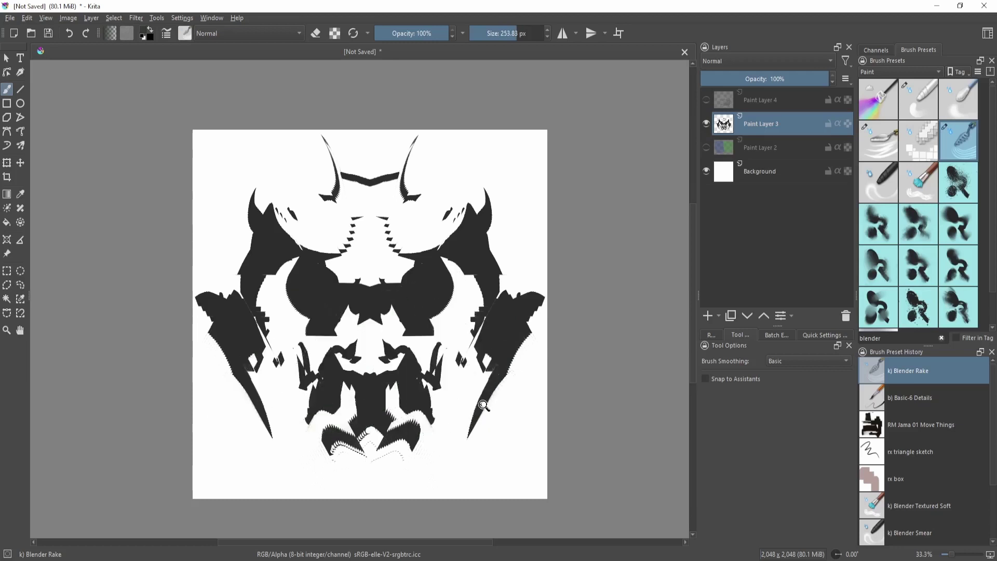
{"action": "mouse_move", "coordinate": [472, 413]}
{"action": "left_mouse_down"}
{"action": "mouse_move", "coordinate": [467, 383]}
{"action": "mouse_move", "coordinate": [486, 370]}
{"action": "left_mouse_up"}
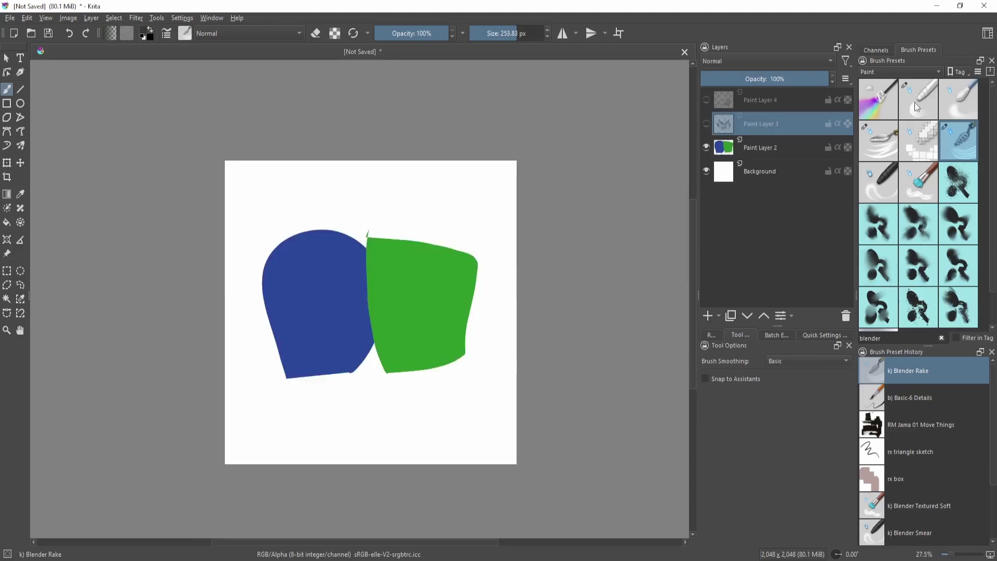
- Look through the presets filtered by "blender": Blender Basic, Blur, Pixelize, Knife Edge, Smear and Textured Soft
{"action": "left_click", "coordinate": [916, 105]}
{"action": "left_click", "coordinate": [957, 104]}
{"action": "left_click", "coordinate": [918, 141]}
{"action": "left_click", "coordinate": [879, 141]}
{"action": "left_click", "coordinate": [941, 338]}
{"action": "left_click", "coordinate": [905, 341]}
{"action": "type", "text": "blender"}
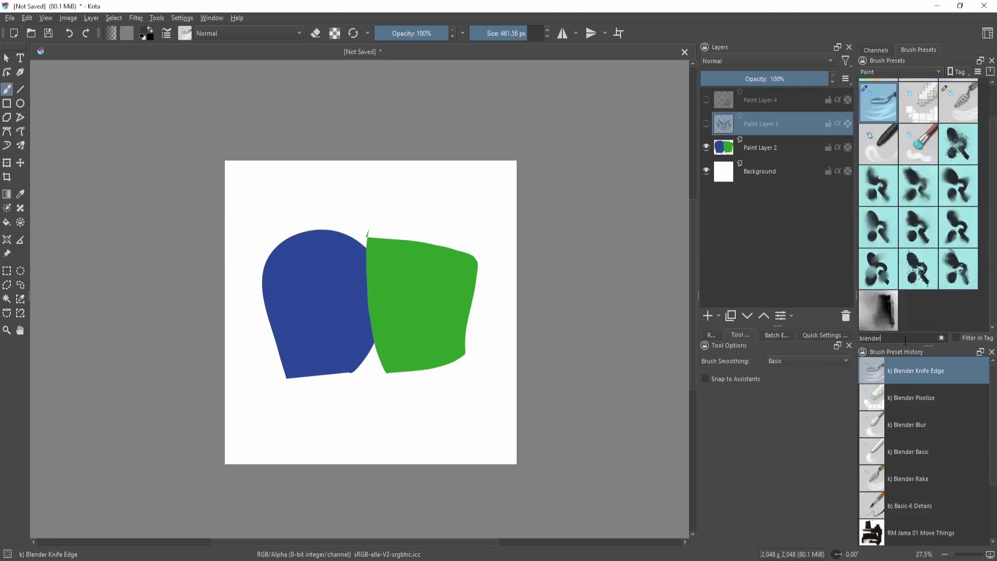
{"action": "scroll", "coordinate": [921, 282], "scroll_direction": "up", "scroll_amount": 1}
{"action": "left_click", "coordinate": [883, 181]}
{"action": "left_click", "coordinate": [918, 170]}
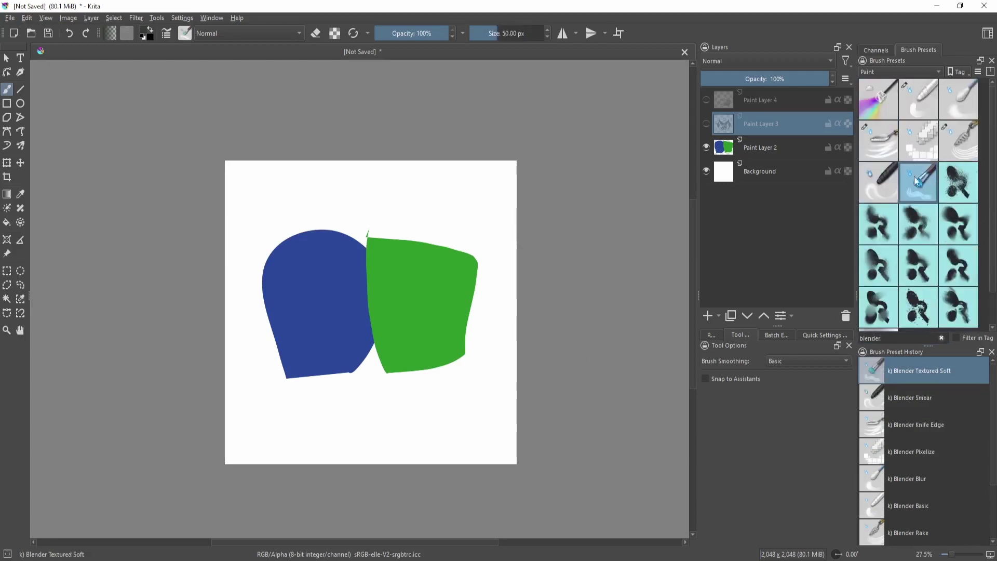
- Look through the Rakurri Blender presets and RM Jama 05 Blender Fibers
{"action": "left_click", "coordinate": [918, 140]}
{"action": "left_click", "coordinate": [878, 140]}
{"action": "scroll", "coordinate": [883, 156], "scroll_direction": "down", "scroll_amount": 1}
{"action": "left_click", "coordinate": [958, 144]}
{"action": "left_click", "coordinate": [951, 185]}
{"action": "left_click", "coordinate": [923, 193]}
{"action": "left_click", "coordinate": [878, 186]}
{"action": "left_click", "coordinate": [879, 310]}
{"action": "scroll", "coordinate": [904, 298], "scroll_direction": "up", "scroll_amount": 1}
{"action": "scroll", "coordinate": [896, 216], "scroll_direction": "down", "scroll_amount": 1}
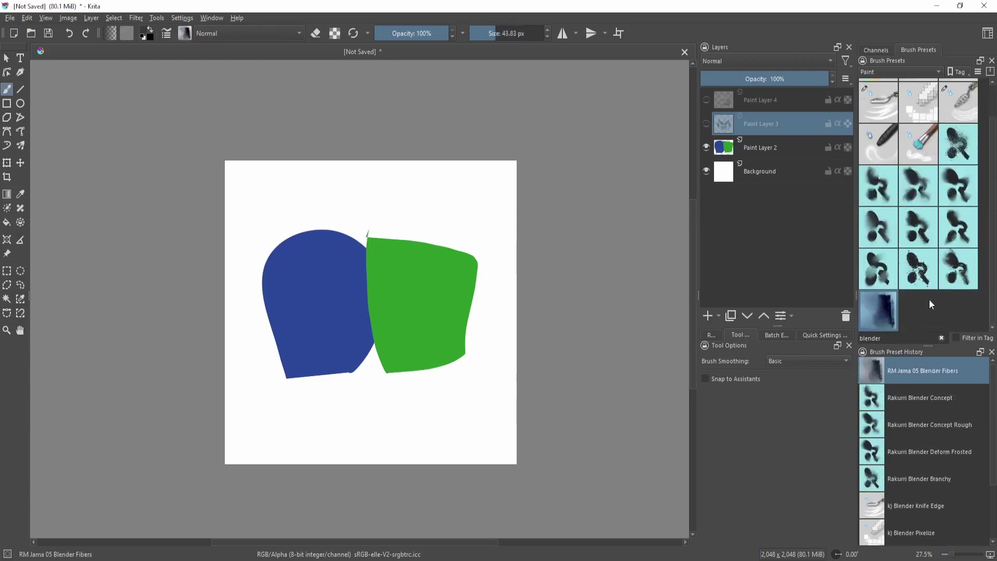
- Go back over the default k) Blender presets, from Textured Soft and Smear to Rake and Pixelize
{"action": "scroll", "coordinate": [930, 300], "scroll_direction": "up", "scroll_amount": 1}
{"action": "left_click", "coordinate": [921, 186]}
{"action": "left_click", "coordinate": [894, 191]}
{"action": "left_click", "coordinate": [878, 140]}
{"action": "left_click", "coordinate": [918, 141]}
{"action": "left_click", "coordinate": [918, 98]}
{"action": "left_click", "coordinate": [958, 99]}
{"action": "left_click", "coordinate": [958, 140]}
{"action": "left_click", "coordinate": [923, 144]}
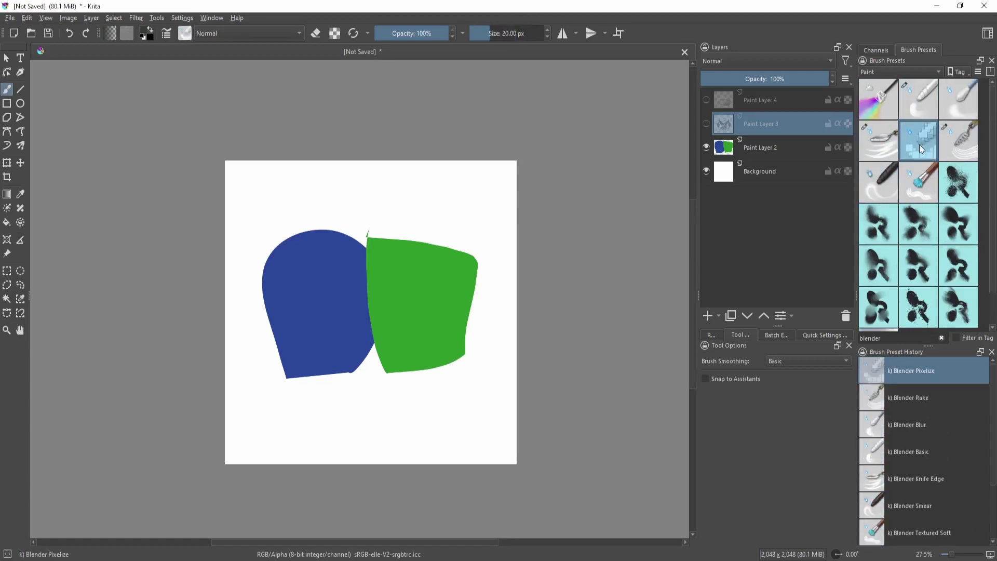
{"action": "mouse_move", "coordinate": [910, 141]}
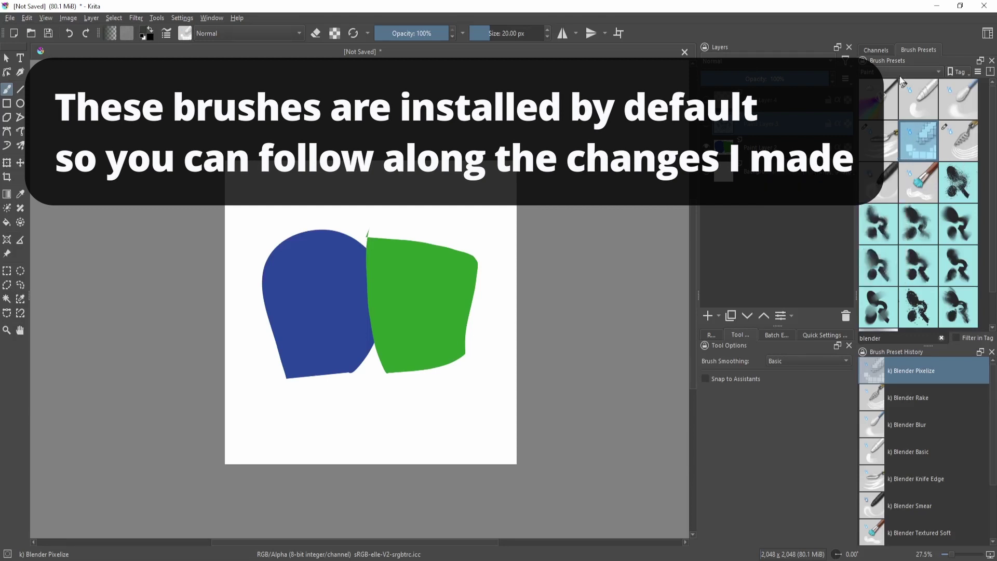
- Reload the original settings of the k) Blender Rake preset and make Paint Layer 2 active
{"action": "left_click", "coordinate": [973, 131]}
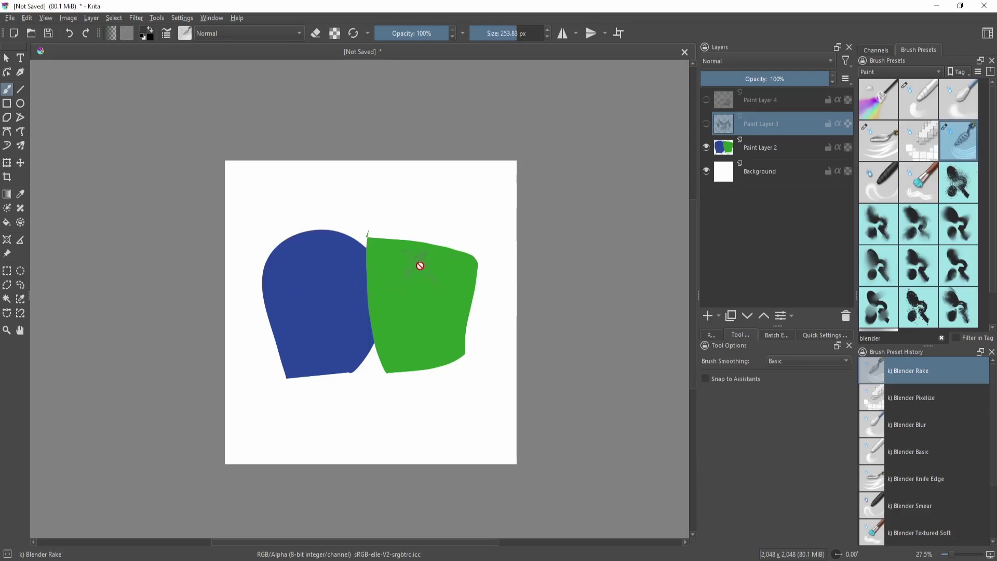
{"action": "key", "text": "F5"}
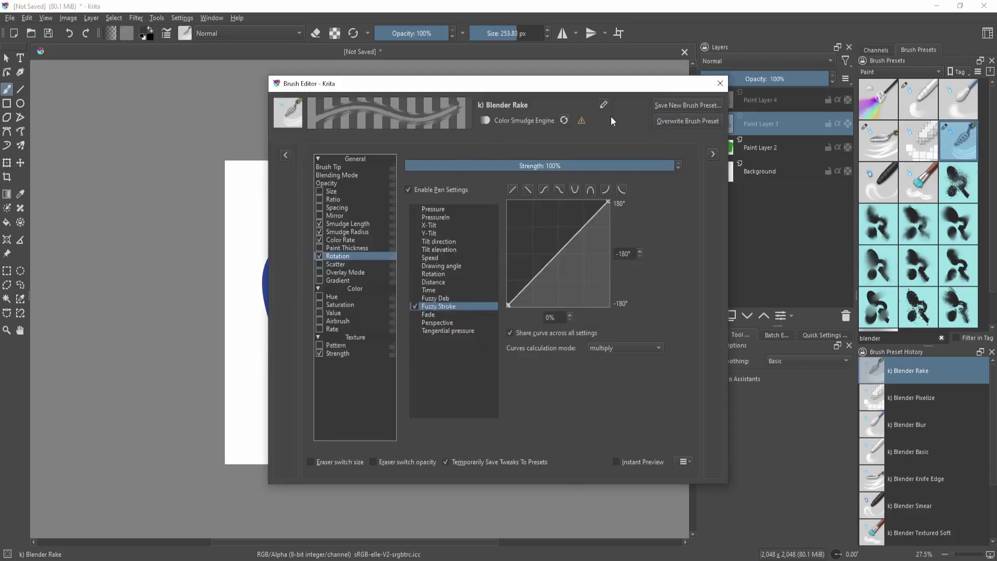
{"action": "left_click", "coordinate": [563, 121]}
{"action": "key", "text": "F5"}
{"action": "left_click", "coordinate": [773, 156]}
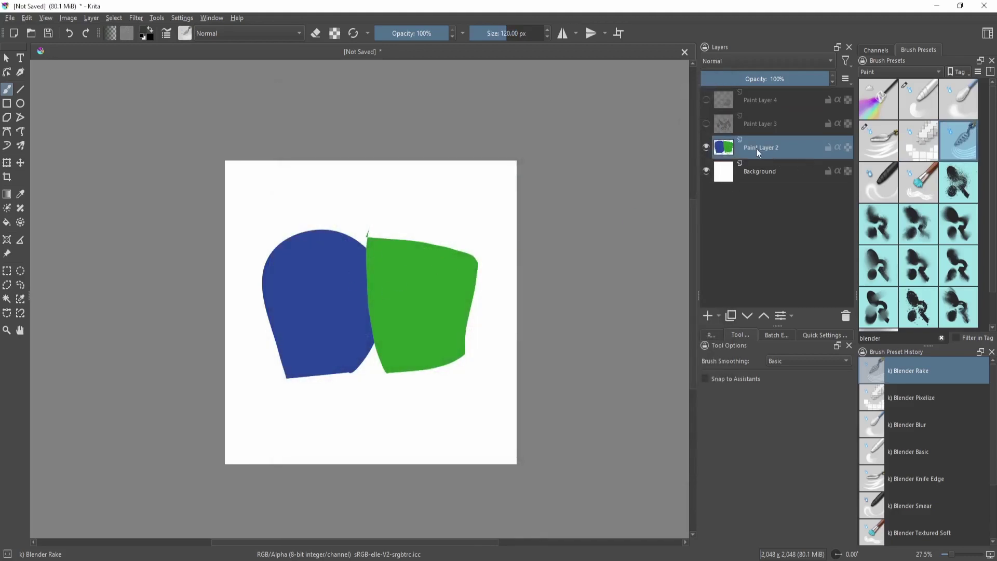
- Try smearing the border between the blue and green shapes with the original Blender Rake, and undo the strokes
{"action": "mouse_move", "coordinate": [382, 272]}
{"action": "left_mouse_down"}
{"action": "mouse_move", "coordinate": [387, 247]}
{"action": "mouse_move", "coordinate": [514, 262]}
{"action": "left_mouse_up"}
{"action": "mouse_move", "coordinate": [350, 279]}
{"action": "left_mouse_down"}
{"action": "mouse_move", "coordinate": [423, 291]}
{"action": "mouse_move", "coordinate": [358, 285]}
{"action": "mouse_move", "coordinate": [430, 259]}
{"action": "mouse_move", "coordinate": [352, 266]}
{"action": "mouse_move", "coordinate": [402, 405]}
{"action": "mouse_move", "coordinate": [388, 390]}
{"action": "left_mouse_up"}
{"action": "key", "text": "ctrl+z"}
{"action": "scroll", "coordinate": [388, 390], "scroll_direction": "up", "scroll_amount": 2}
{"action": "key", "text": "ctrl+z"}
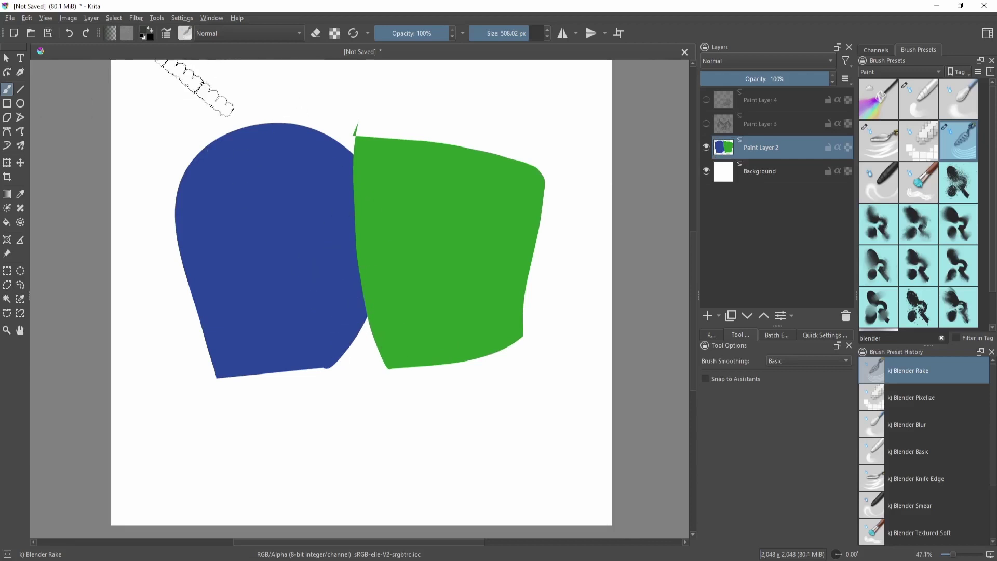
- Turn off the Size and Rotation options of the Blender Rake brush in the Brush Editor
{"action": "left_click", "coordinate": [167, 33]}
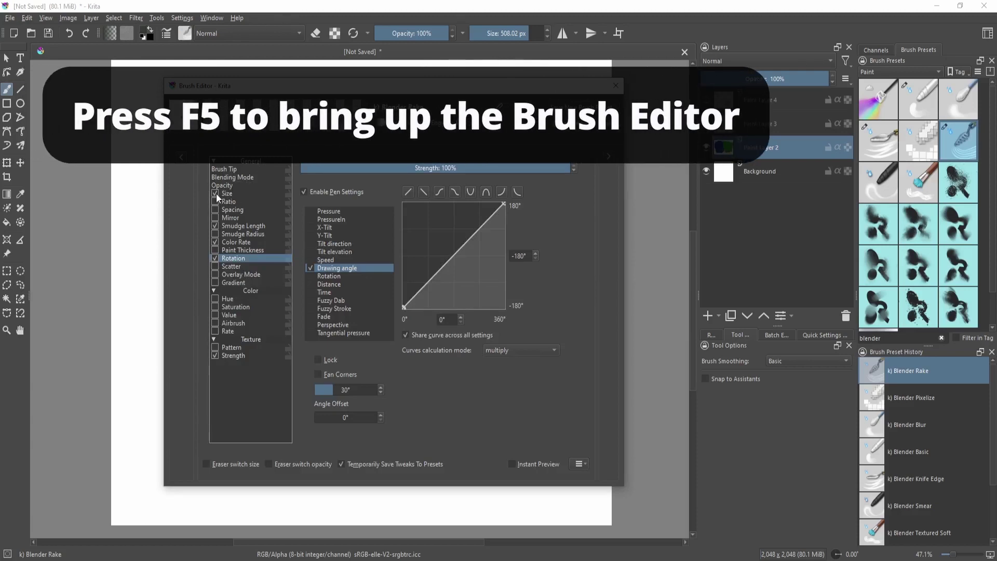
{"action": "left_click", "coordinate": [215, 193]}
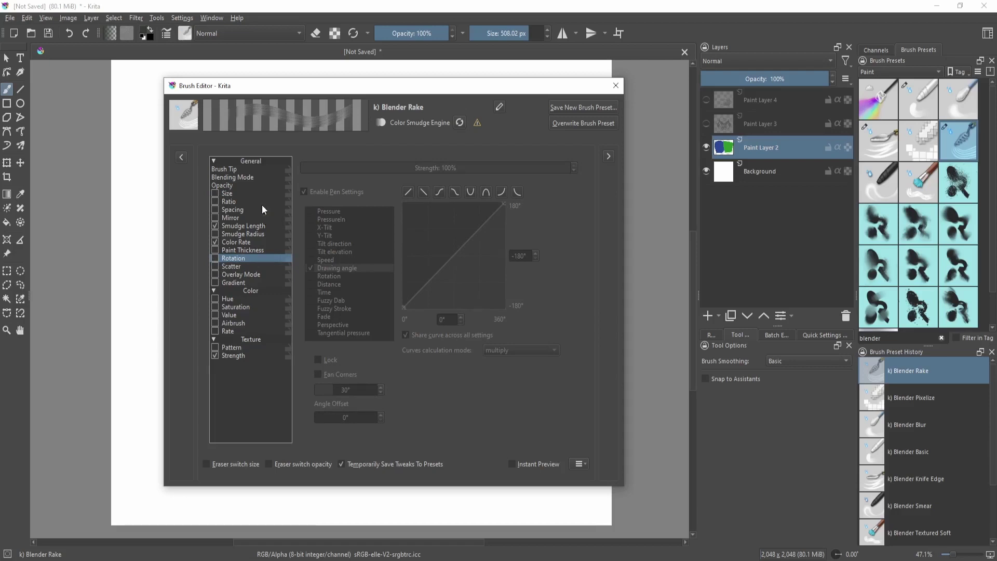
- Enable Smudge Radius at 100% strength and turn off its pen settings
{"action": "left_click", "coordinate": [217, 234]}
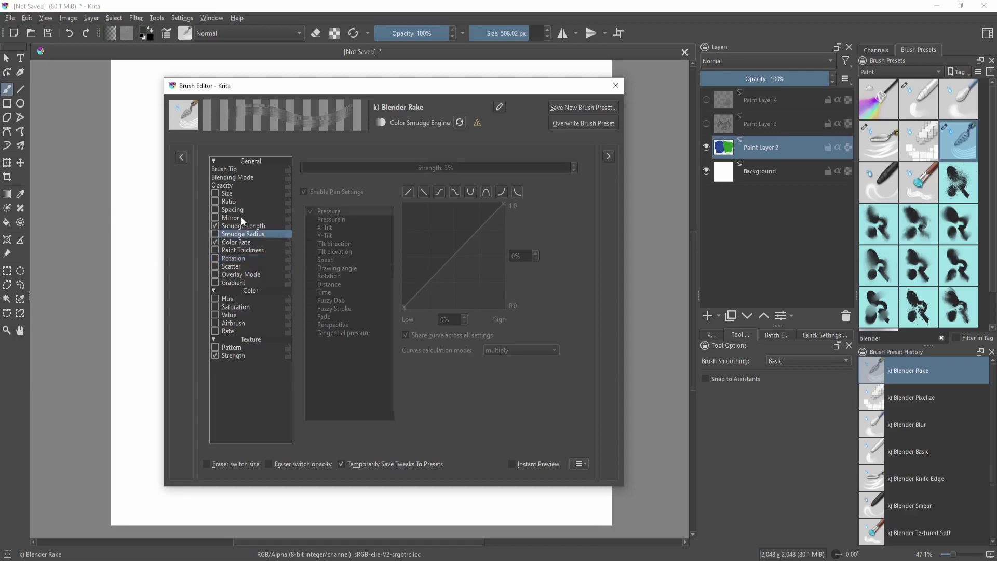
{"action": "left_click", "coordinate": [215, 234]}
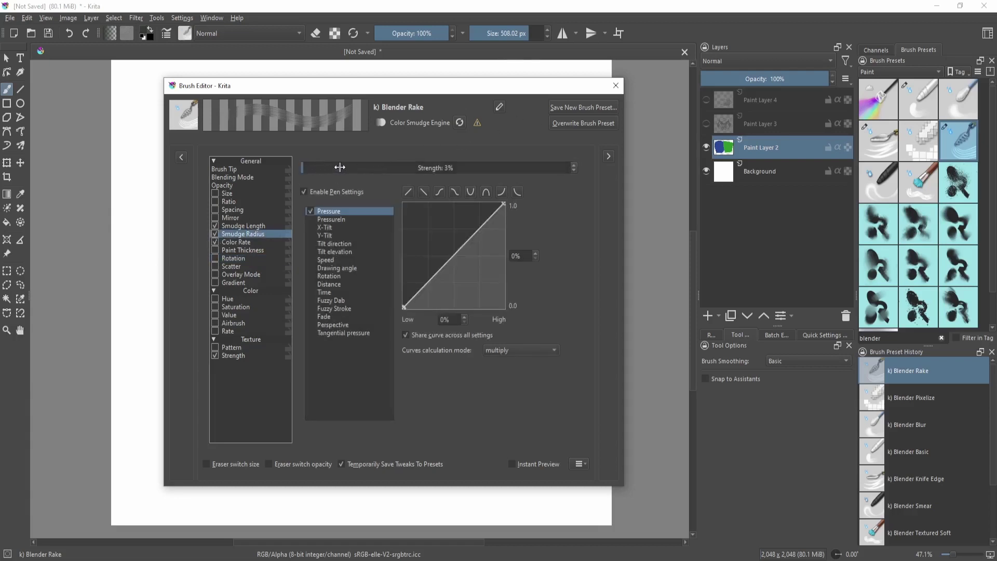
{"action": "left_click_drag", "start_coordinate": [342, 168], "coordinate": [387, 167]}
{"action": "left_click_drag", "start_coordinate": [401, 127], "coordinate": [401, 129]}
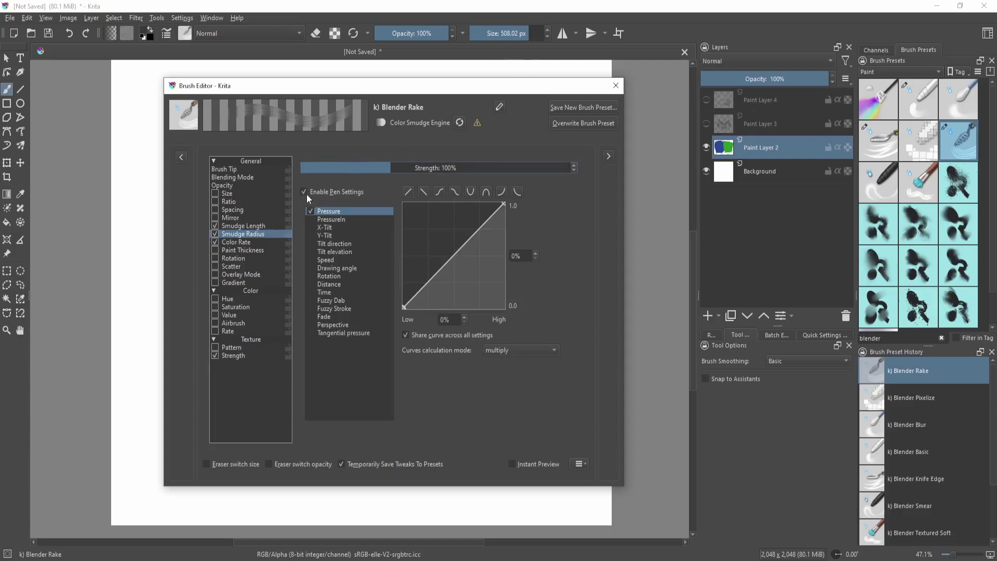
- Check the brush's Smudge Length, Color Rate and Brush Tip settings
{"action": "left_click", "coordinate": [242, 226]}
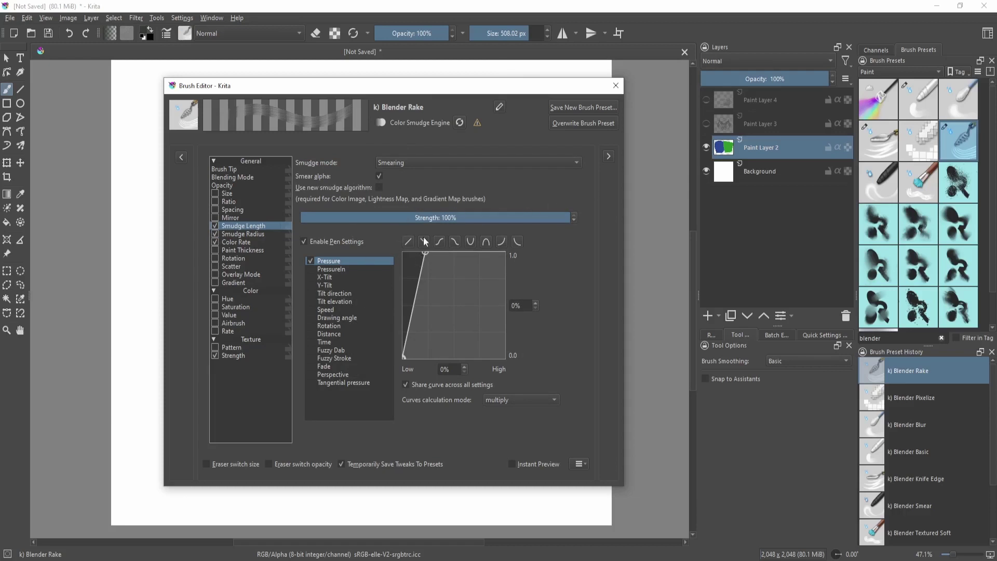
{"action": "left_click", "coordinate": [249, 241]}
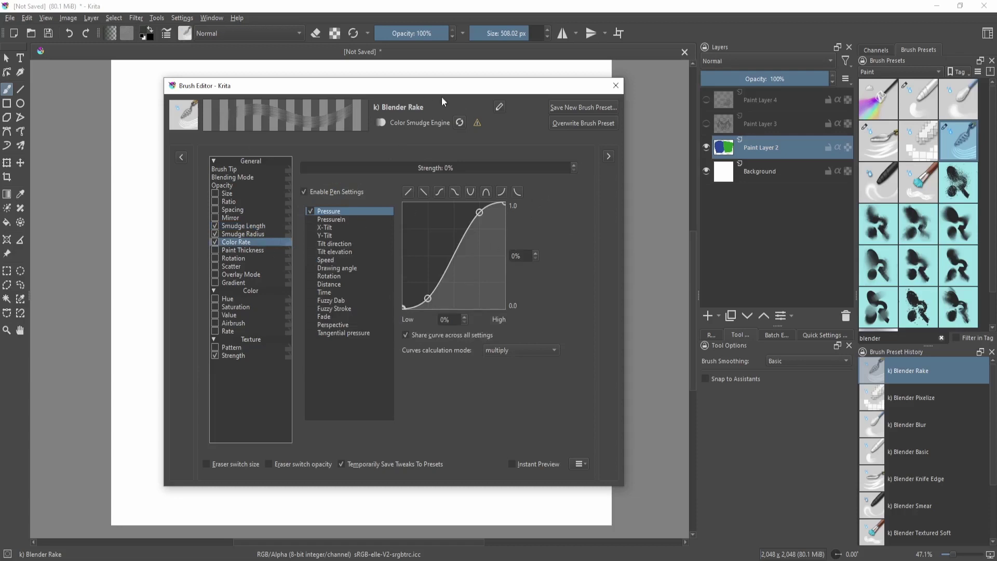
{"action": "left_click", "coordinate": [253, 169]}
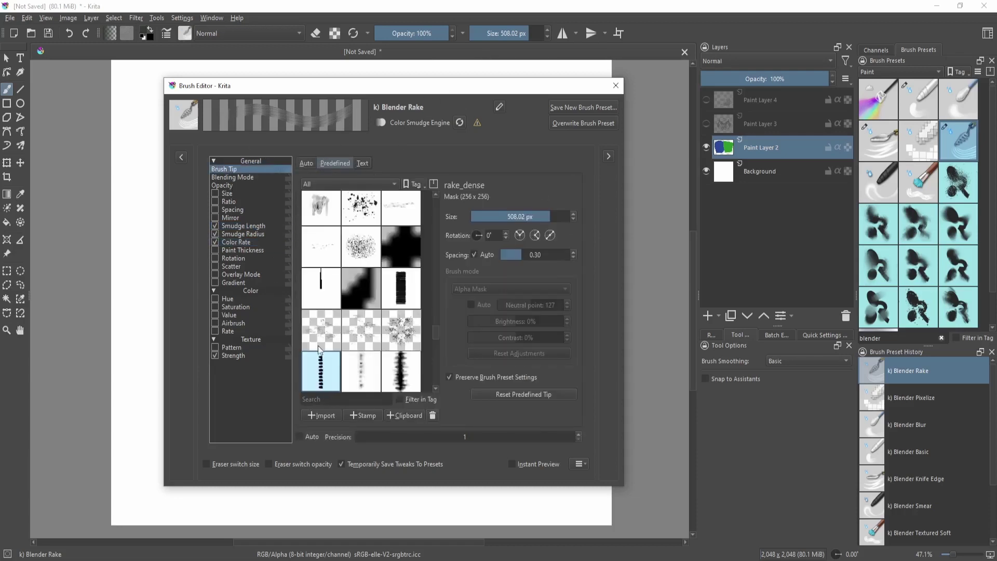
- Switch to an auto square brush tip about 177 px in diameter, with horizontal and vertical fade at 1.00
{"action": "left_click", "coordinate": [306, 164]}
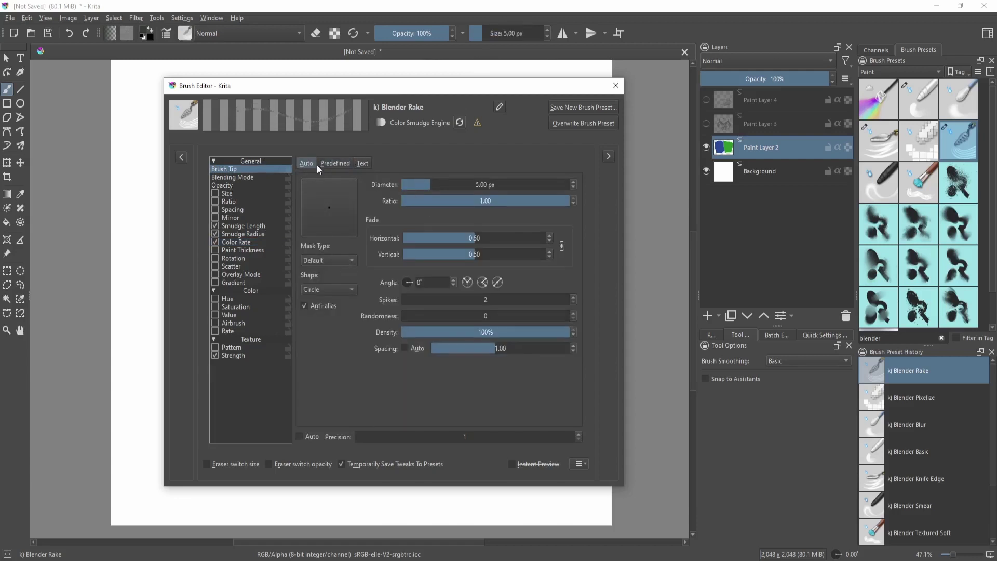
{"action": "left_click", "coordinate": [342, 289]}
{"action": "left_click", "coordinate": [347, 302]}
{"action": "left_click_drag", "start_coordinate": [439, 184], "coordinate": [497, 188]}
{"action": "left_click_drag", "start_coordinate": [475, 255], "coordinate": [621, 240]}
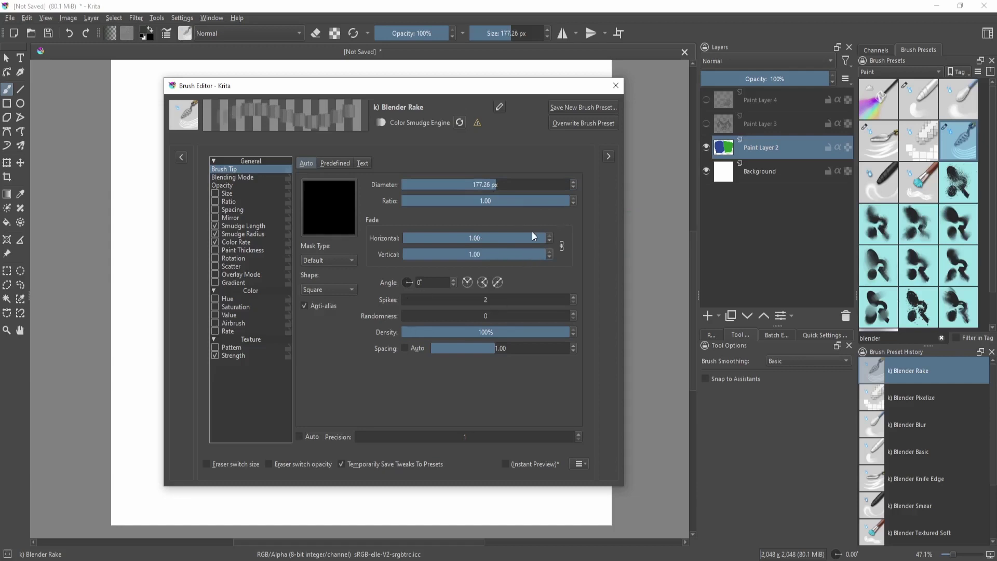
- Reduce the tip spacing to 0.02, enable automatic spacing and adjust its value, and close the Brush Editor
{"action": "left_click_drag", "start_coordinate": [493, 348], "coordinate": [443, 363]}
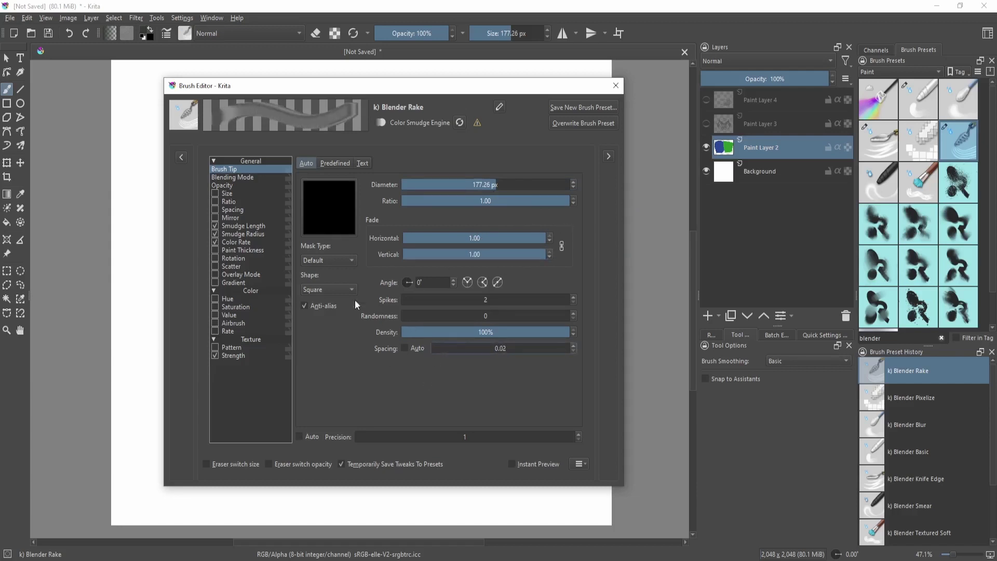
{"action": "left_click", "coordinate": [477, 349]}
{"action": "left_click", "coordinate": [407, 348]}
{"action": "mouse_move", "coordinate": [463, 352]}
{"action": "left_mouse_down"}
{"action": "mouse_move", "coordinate": [474, 351]}
{"action": "mouse_move", "coordinate": [444, 348]}
{"action": "left_mouse_up"}
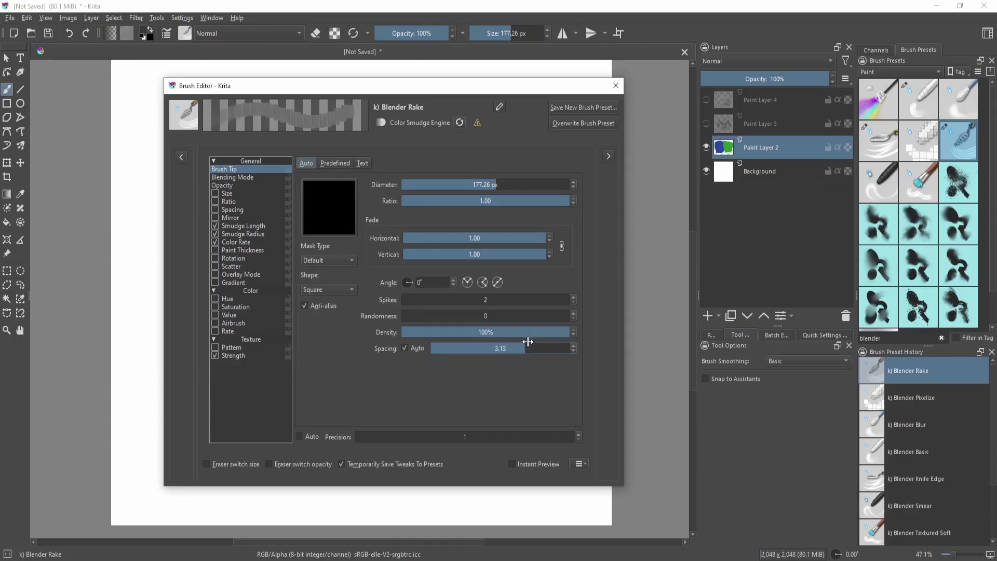
{"action": "left_click", "coordinate": [243, 233]}
{"action": "left_click", "coordinate": [615, 85]}
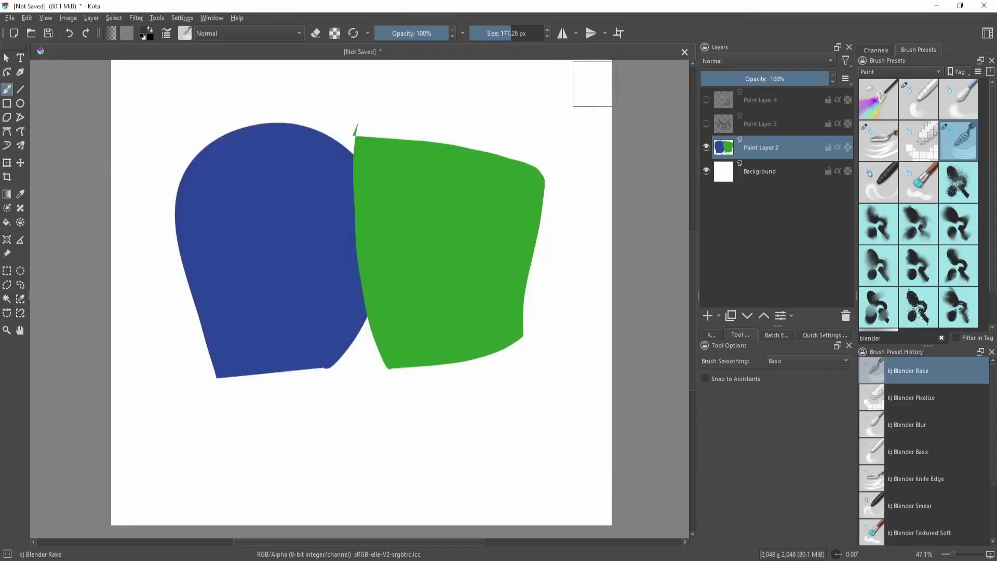
- Try smearing the lower border of the blue and green shapes with the square brush, and undo the strokes
{"action": "mouse_move", "coordinate": [334, 285]}
{"action": "left_mouse_down"}
{"action": "mouse_move", "coordinate": [394, 273]}
{"action": "mouse_move", "coordinate": [415, 340]}
{"action": "left_mouse_up"}
{"action": "key", "text": "ctrl+z"}
{"action": "key", "text": "minus"}
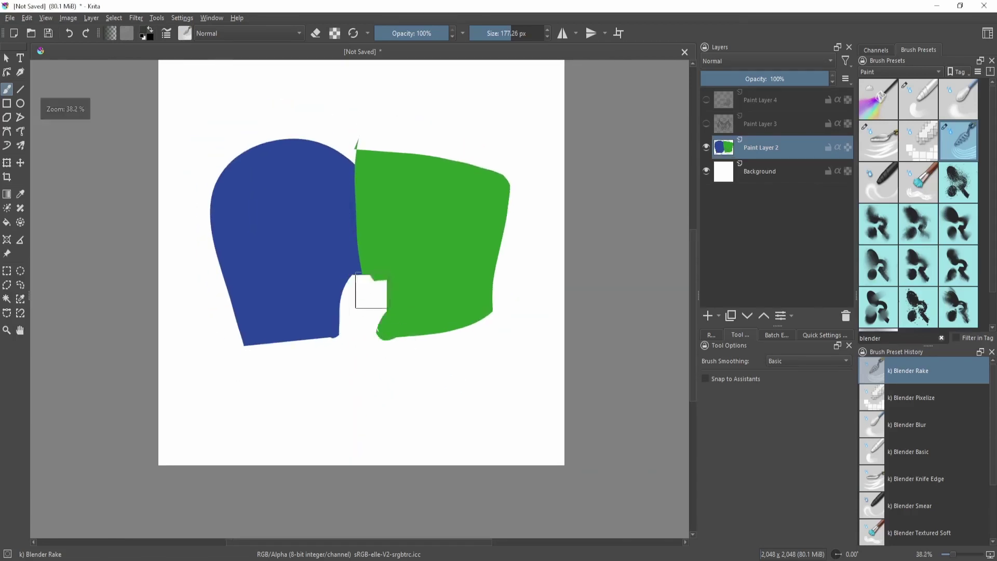
{"action": "left_click_drag", "start_coordinate": [360, 273], "coordinate": [419, 358]}
{"action": "key", "text": "ctrl+z"}
{"action": "key", "text": "plus"}
{"action": "mouse_move", "coordinate": [369, 290]}
{"action": "left_mouse_down"}
{"action": "mouse_move", "coordinate": [368, 376]}
{"action": "mouse_move", "coordinate": [438, 376]}
{"action": "mouse_move", "coordinate": [478, 390]}
{"action": "mouse_move", "coordinate": [468, 472]}
{"action": "mouse_move", "coordinate": [546, 339]}
{"action": "mouse_move", "coordinate": [289, 438]}
{"action": "mouse_move", "coordinate": [387, 290]}
{"action": "mouse_move", "coordinate": [486, 267]}
{"action": "mouse_move", "coordinate": [489, 358]}
{"action": "mouse_move", "coordinate": [532, 438]}
{"action": "mouse_move", "coordinate": [181, 399]}
{"action": "mouse_move", "coordinate": [498, 465]}
{"action": "mouse_move", "coordinate": [568, 409]}
{"action": "mouse_move", "coordinate": [440, 328]}
{"action": "mouse_move", "coordinate": [516, 451]}
{"action": "mouse_move", "coordinate": [371, 406]}
{"action": "mouse_move", "coordinate": [363, 302]}
{"action": "mouse_move", "coordinate": [480, 370]}
{"action": "mouse_move", "coordinate": [521, 430]}
{"action": "mouse_move", "coordinate": [485, 363]}
{"action": "mouse_move", "coordinate": [533, 350]}
{"action": "mouse_move", "coordinate": [399, 378]}
{"action": "mouse_move", "coordinate": [462, 358]}
{"action": "left_mouse_up"}
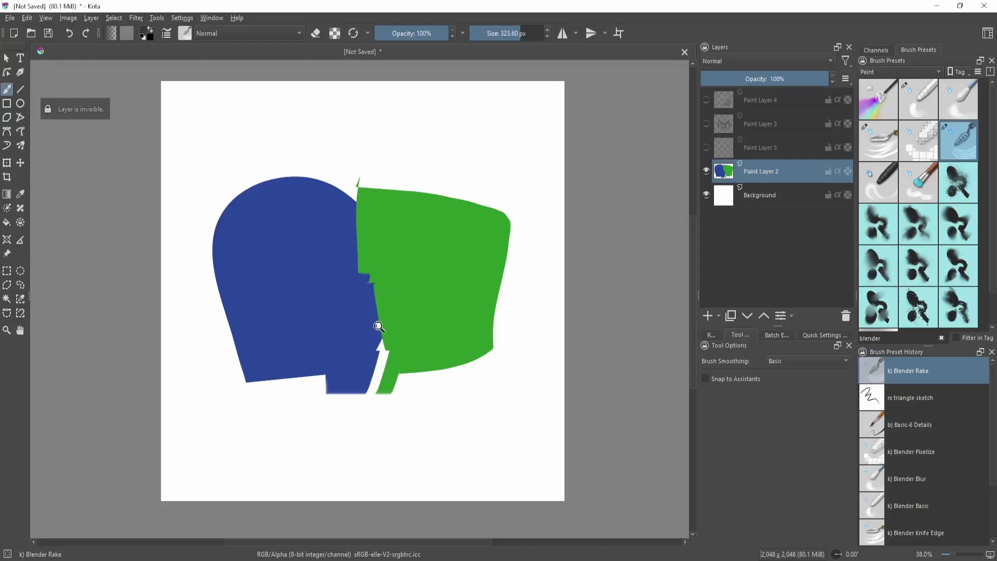
{"action": "key", "text": "ctrl+z"}
- Try to save the modified Blender Rake as a new brush preset, painting on its thumbnail
{"action": "key", "text": "F5"}
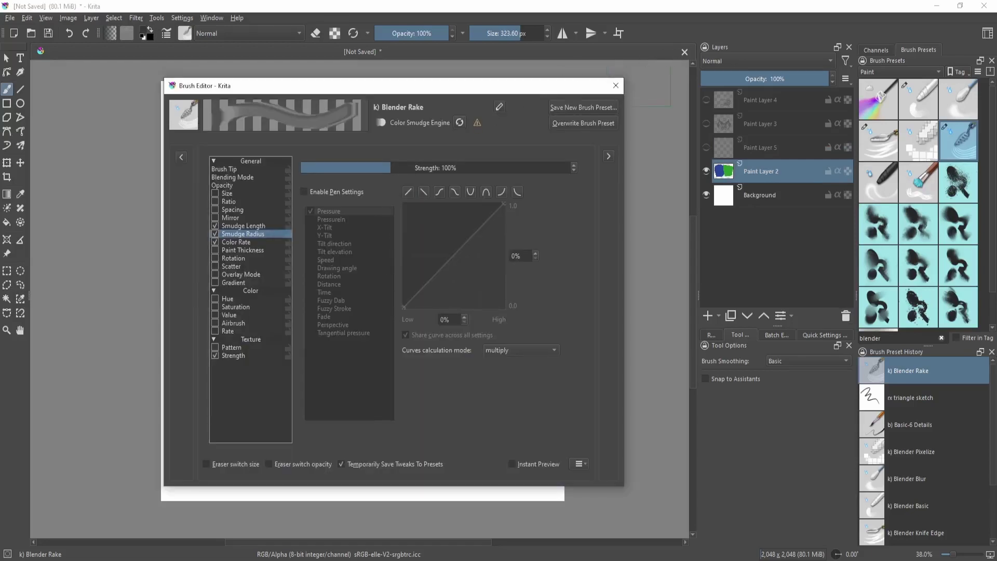
{"action": "left_click", "coordinate": [584, 108]}
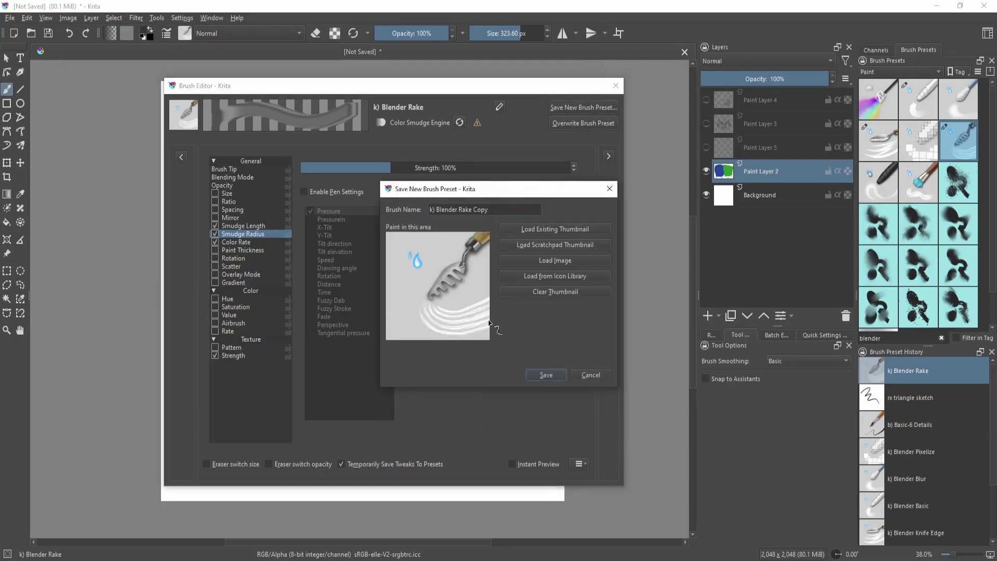
{"action": "mouse_move", "coordinate": [446, 318]}
{"action": "left_mouse_down"}
{"action": "mouse_move", "coordinate": [435, 307]}
{"action": "mouse_move", "coordinate": [461, 267]}
{"action": "left_mouse_up"}
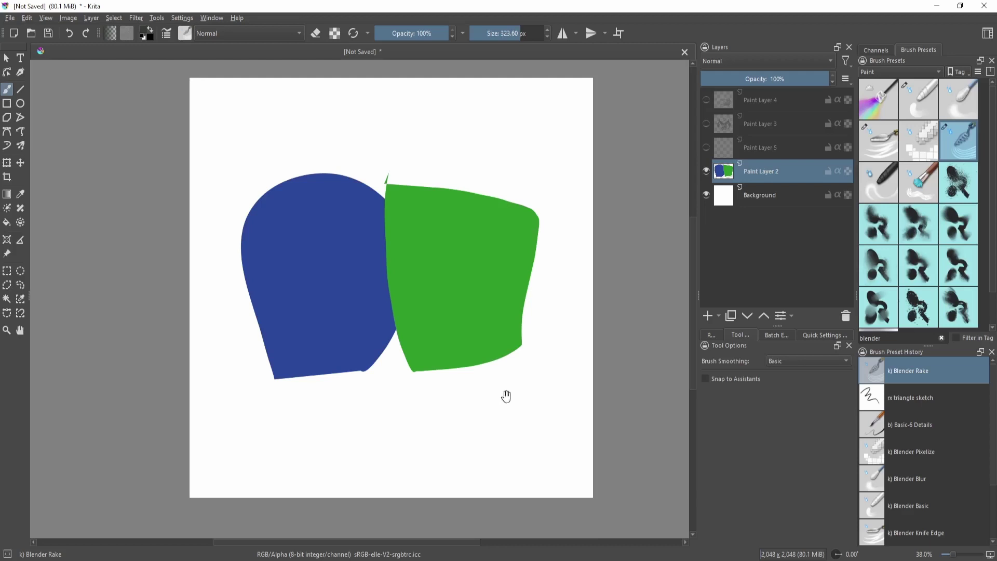
- Show Paint Layer 5 instead of Paint Layer 2 and turn on horizontal mirror painting
{"action": "scroll", "coordinate": [511, 397], "scroll_direction": "down", "scroll_amount": 1}
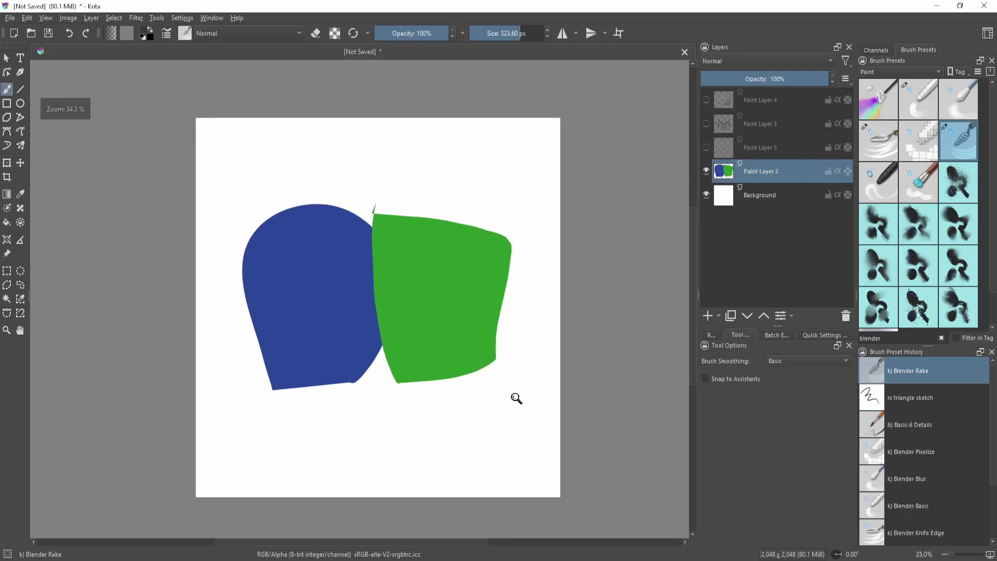
{"action": "left_click", "coordinate": [706, 171]}
{"action": "left_click", "coordinate": [706, 147]}
{"action": "left_click_drag", "start_coordinate": [514, 329], "coordinate": [531, 312]}
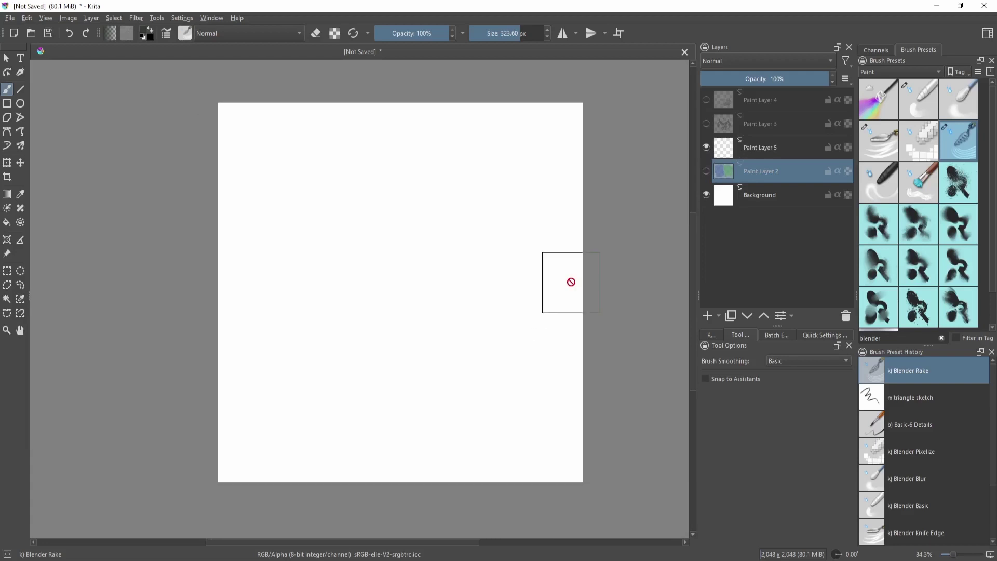
{"action": "left_click", "coordinate": [562, 33]}
{"action": "scroll", "coordinate": [485, 263], "scroll_direction": "up", "scroll_amount": 2}
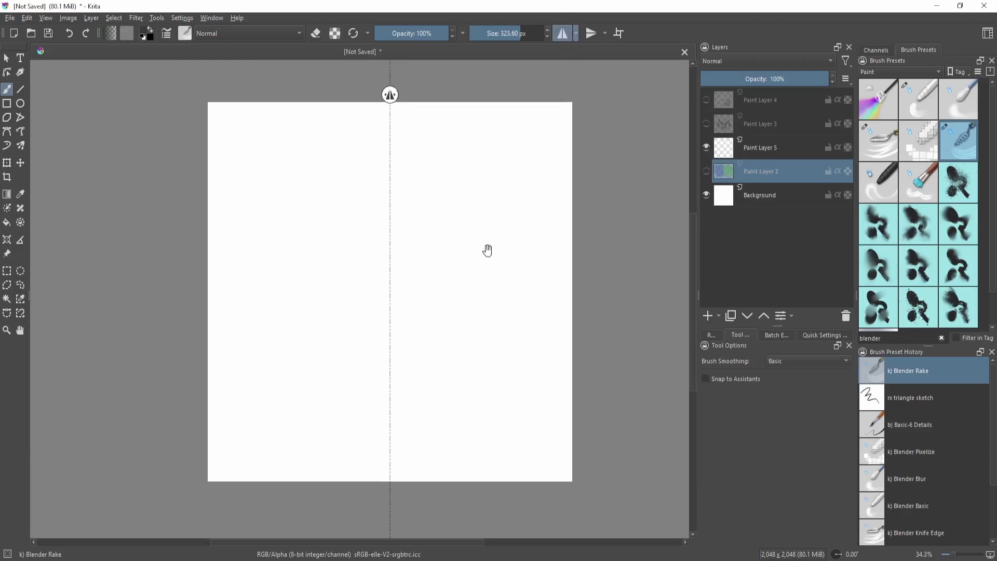
{"action": "scroll", "coordinate": [545, 250], "scroll_direction": "down", "scroll_amount": 2}
- Paint a dark symmetric shape on Paint Layer 5 with the b) Basic-6 Details brush
{"action": "key", "text": "/"}
{"action": "left_click_drag", "start_coordinate": [516, 268], "coordinate": [513, 272]}
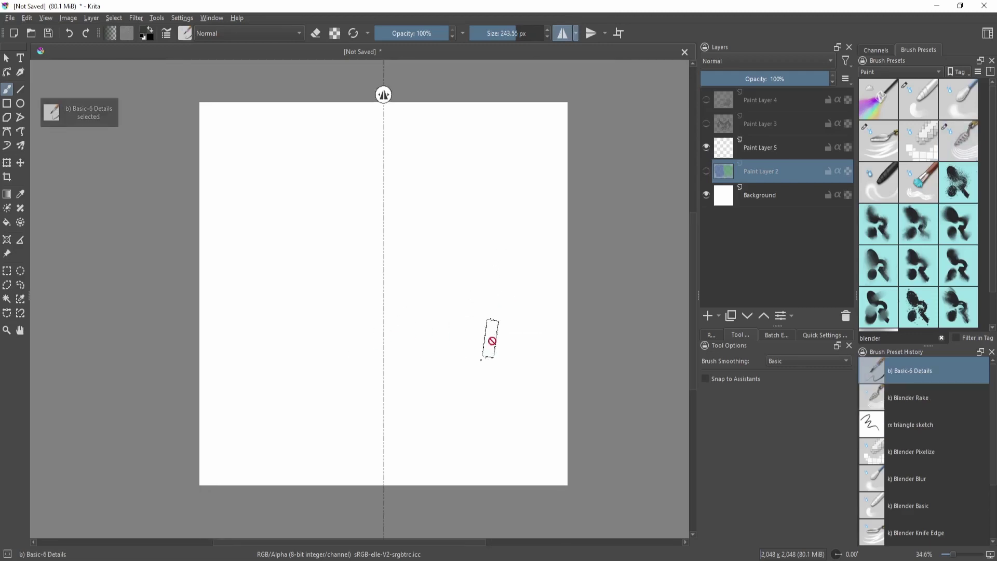
{"action": "left_click", "coordinate": [771, 155]}
{"action": "mouse_move", "coordinate": [433, 279]}
{"action": "left_mouse_down"}
{"action": "mouse_move", "coordinate": [423, 207]}
{"action": "mouse_move", "coordinate": [455, 420]}
{"action": "mouse_move", "coordinate": [427, 393]}
{"action": "mouse_move", "coordinate": [445, 332]}
{"action": "mouse_move", "coordinate": [452, 359]}
{"action": "left_mouse_up"}
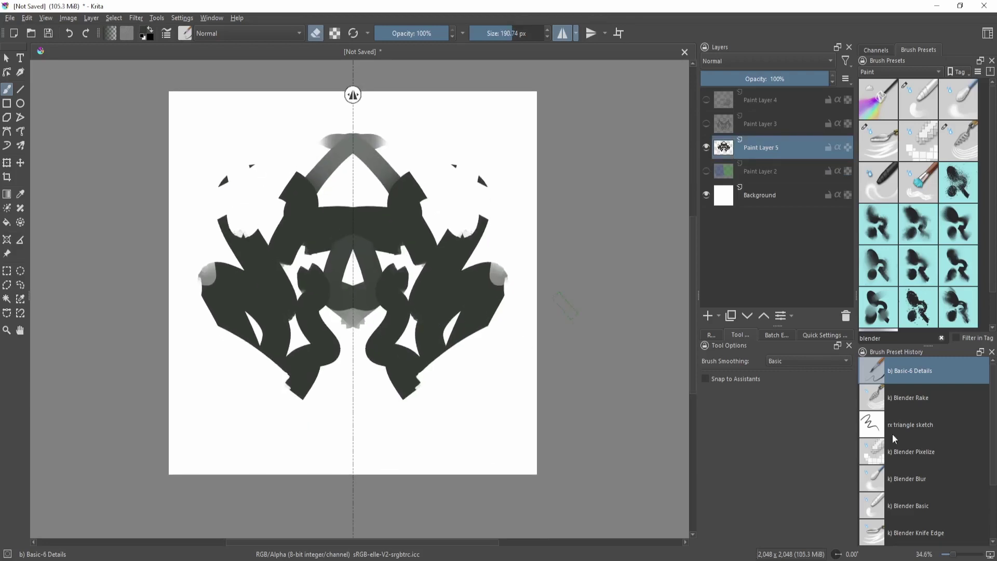
- Smear the mirrored figure's legs, arms and head outward with the square kj Blender Rake brush at varying brush sizes
{"action": "left_click", "coordinate": [912, 401]}
{"action": "left_click_drag", "start_coordinate": [496, 392], "coordinate": [516, 408]}
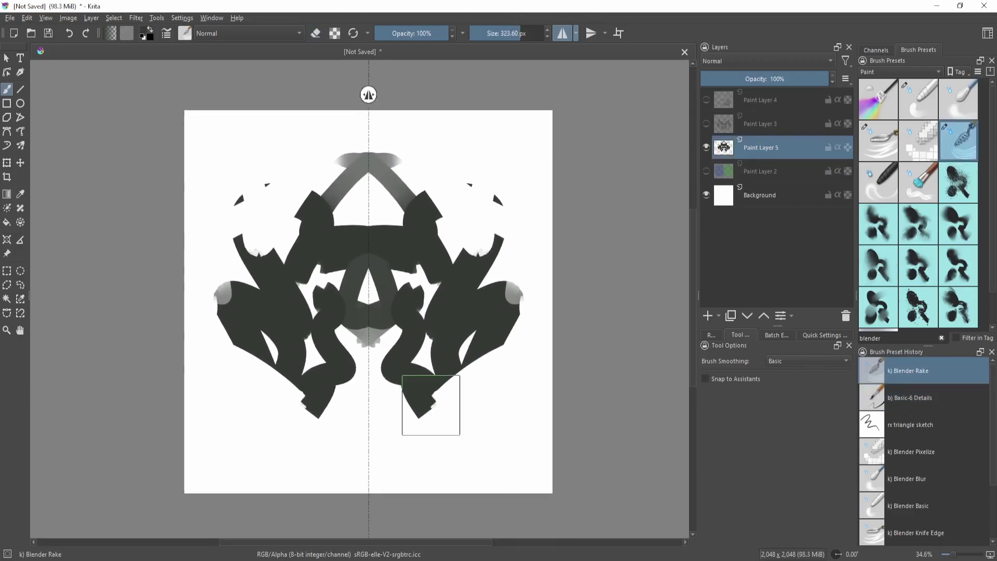
{"action": "left_click_drag", "start_coordinate": [418, 425], "coordinate": [509, 353]}
{"action": "mouse_move", "coordinate": [517, 294]}
{"action": "left_mouse_down"}
{"action": "mouse_move", "coordinate": [456, 330]}
{"action": "mouse_move", "coordinate": [440, 283]}
{"action": "mouse_move", "coordinate": [435, 347]}
{"action": "left_mouse_up"}
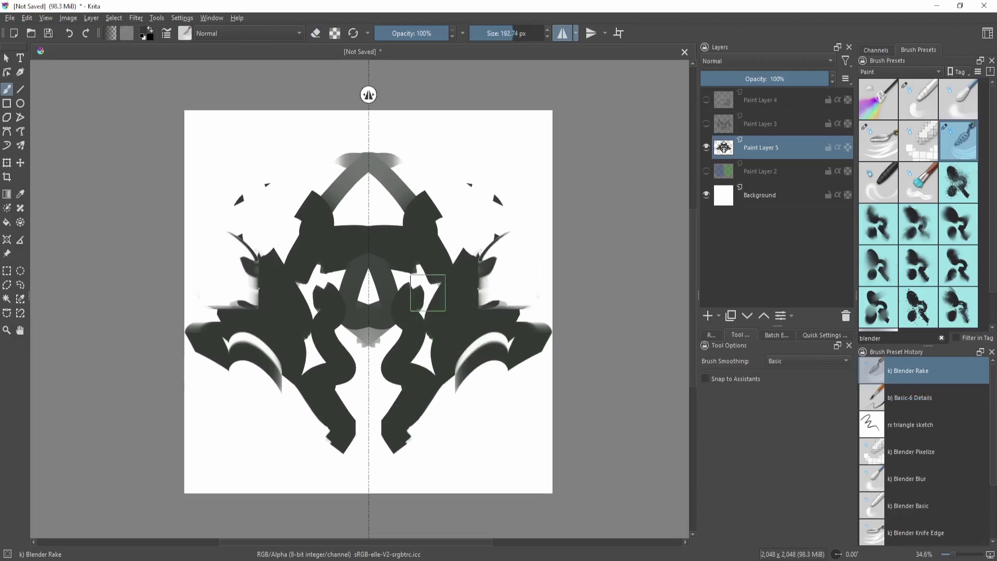
{"action": "mouse_move", "coordinate": [441, 278]}
{"action": "left_mouse_down"}
{"action": "mouse_move", "coordinate": [465, 183]}
{"action": "mouse_move", "coordinate": [352, 264]}
{"action": "left_mouse_up"}
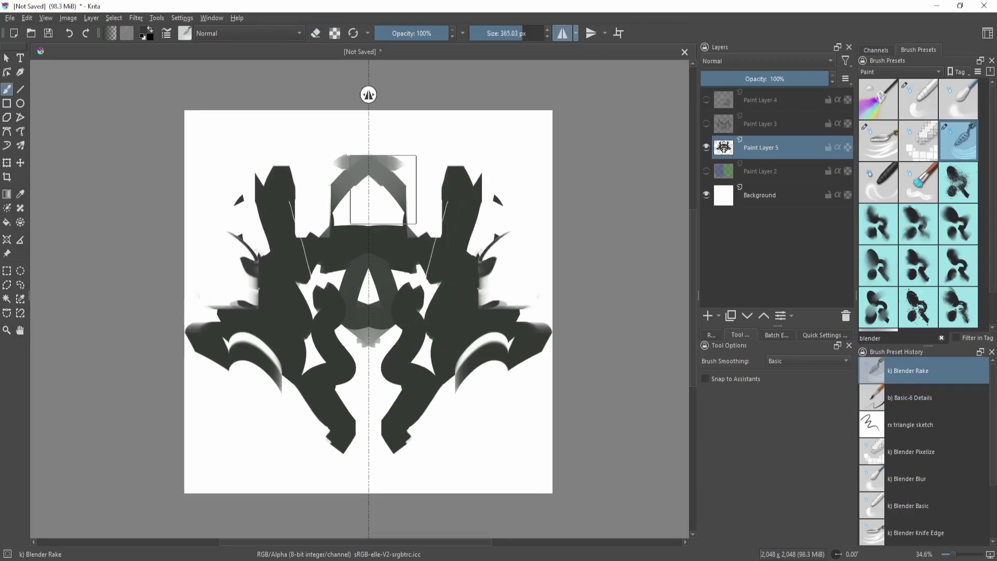
{"action": "mouse_move", "coordinate": [385, 193]}
{"action": "left_mouse_down"}
{"action": "mouse_move", "coordinate": [402, 230]}
{"action": "mouse_move", "coordinate": [392, 251]}
{"action": "mouse_move", "coordinate": [346, 280]}
{"action": "mouse_move", "coordinate": [269, 233]}
{"action": "mouse_move", "coordinate": [269, 248]}
{"action": "mouse_move", "coordinate": [217, 252]}
{"action": "left_mouse_up"}
{"action": "mouse_move", "coordinate": [368, 341]}
{"action": "left_mouse_down"}
{"action": "mouse_move", "coordinate": [441, 321]}
{"action": "mouse_move", "coordinate": [261, 317]}
{"action": "mouse_move", "coordinate": [221, 253]}
{"action": "mouse_move", "coordinate": [205, 258]}
{"action": "mouse_move", "coordinate": [158, 226]}
{"action": "mouse_move", "coordinate": [173, 210]}
{"action": "left_mouse_up"}
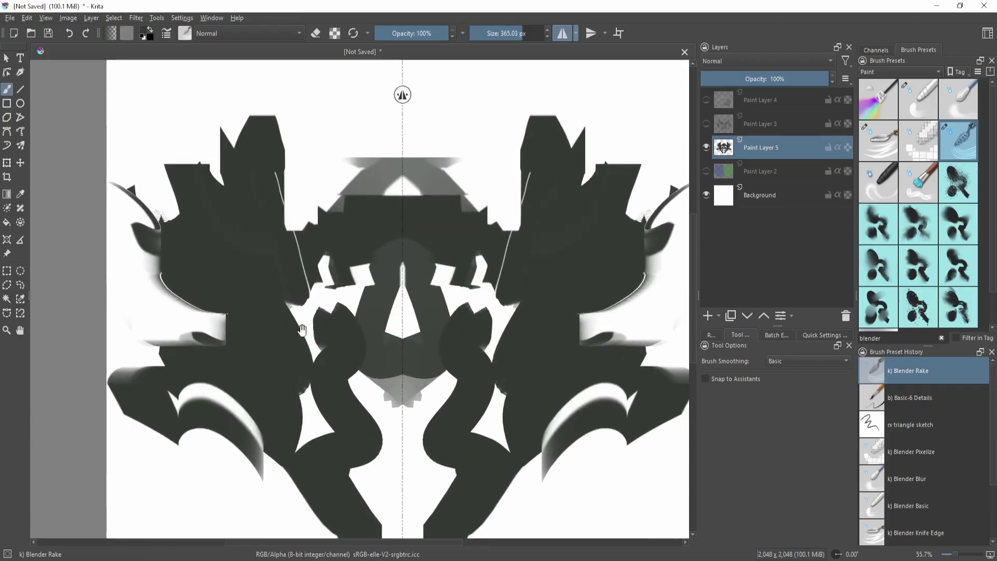
- Adjust the auto spacing of the square brush tip, test it with two smears on the figure, and undo the last one
{"action": "key", "text": "F5"}
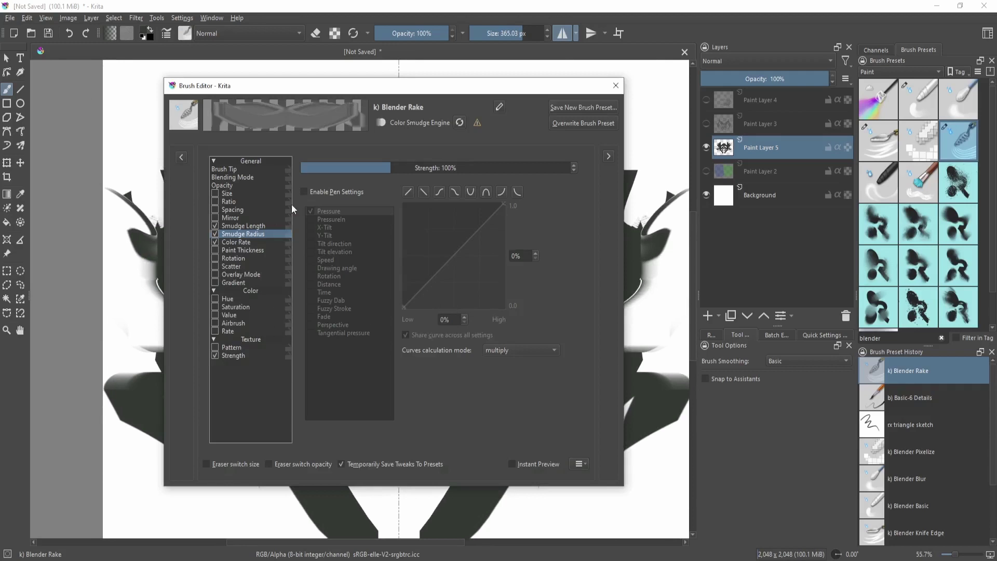
{"action": "left_click", "coordinate": [258, 170]}
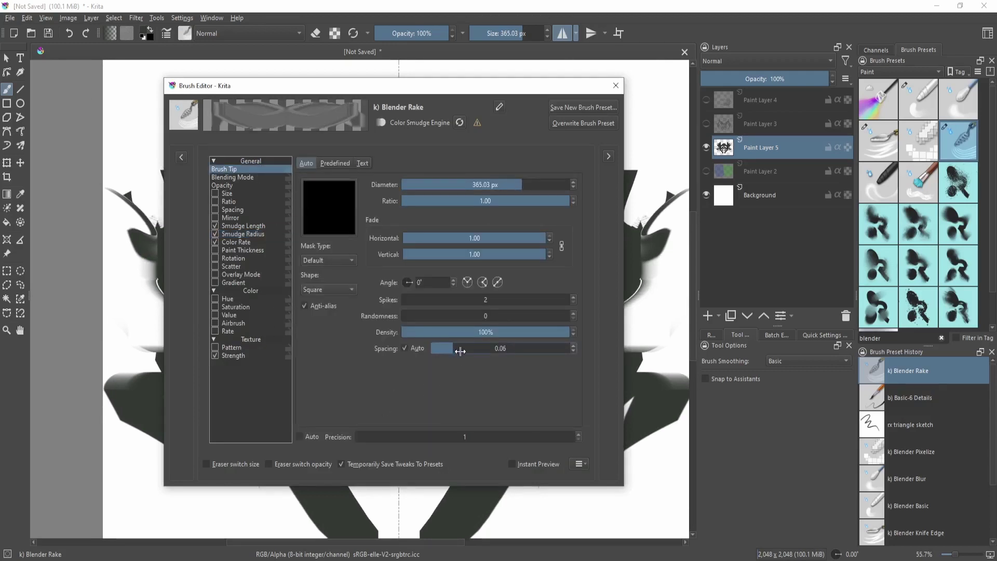
{"action": "left_click_drag", "start_coordinate": [458, 349], "coordinate": [457, 359]}
{"action": "key", "text": "F5"}
{"action": "left_click_drag", "start_coordinate": [478, 215], "coordinate": [452, 266]}
{"action": "left_click_drag", "start_coordinate": [523, 253], "coordinate": [478, 337]}
{"action": "key", "text": "ctrl+z"}
- Revisit the brush settings, test three smears over the figure's right side, and undo the last one
{"action": "key", "text": "F5"}
{"action": "key", "text": "F5"}
{"action": "left_click_drag", "start_coordinate": [514, 255], "coordinate": [415, 358]}
{"action": "mouse_move", "coordinate": [535, 309]}
{"action": "left_mouse_down"}
{"action": "mouse_move", "coordinate": [508, 384]}
{"action": "mouse_move", "coordinate": [464, 421]}
{"action": "left_mouse_up"}
{"action": "mouse_move", "coordinate": [487, 332]}
{"action": "left_mouse_down"}
{"action": "mouse_move", "coordinate": [487, 391]}
{"action": "mouse_move", "coordinate": [487, 313]}
{"action": "mouse_move", "coordinate": [499, 290]}
{"action": "mouse_move", "coordinate": [502, 310]}
{"action": "mouse_move", "coordinate": [476, 374]}
{"action": "left_mouse_up"}
{"action": "key", "text": "ctrl+z"}
- Raise the brush tip's auto spacing to 1.29 and smear the middle of the figure into stepped, serrated edges
{"action": "key", "text": "F5"}
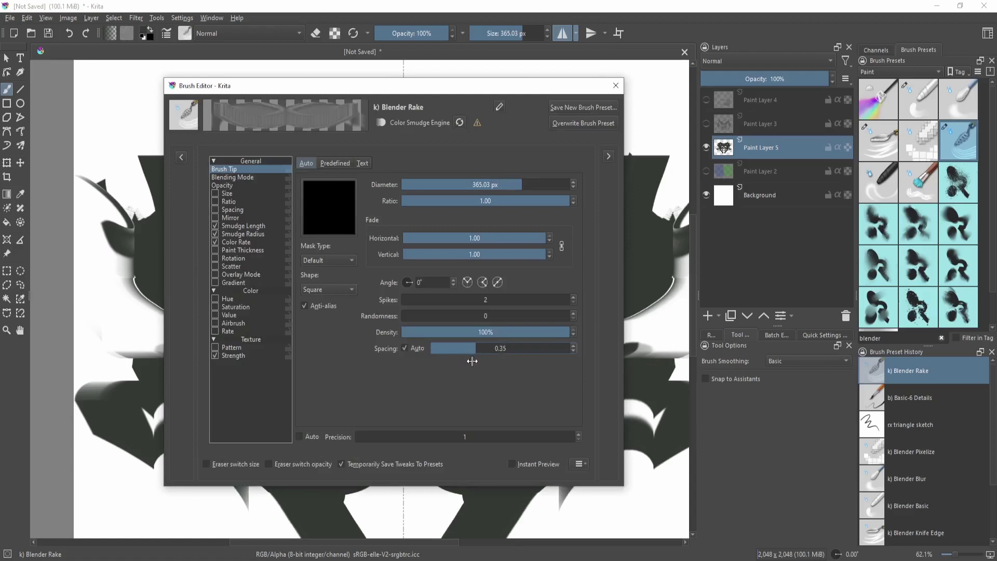
{"action": "mouse_move", "coordinate": [492, 359]}
{"action": "left_mouse_down"}
{"action": "mouse_move", "coordinate": [576, 360]}
{"action": "mouse_move", "coordinate": [534, 360]}
{"action": "left_mouse_up"}
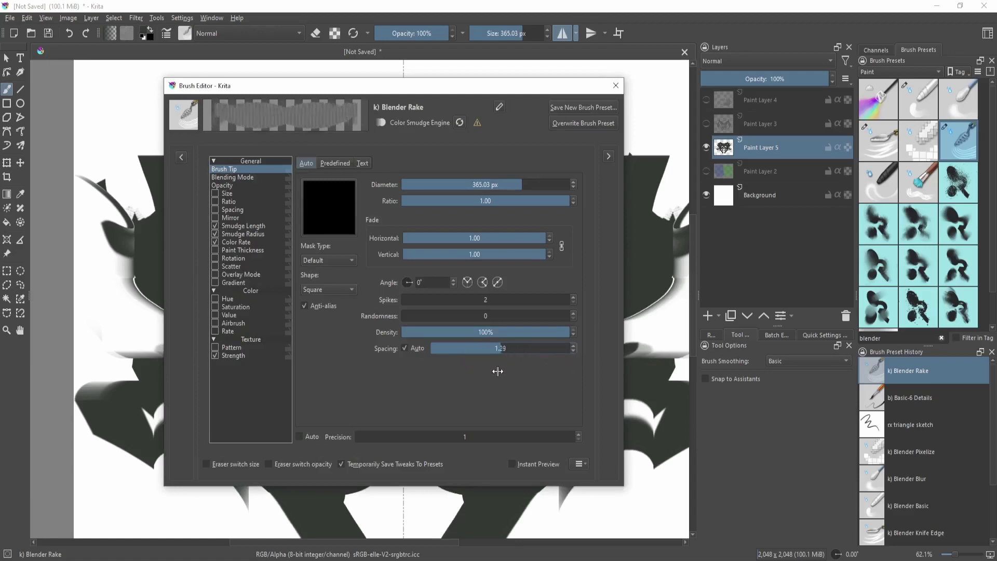
{"action": "key", "text": "F5"}
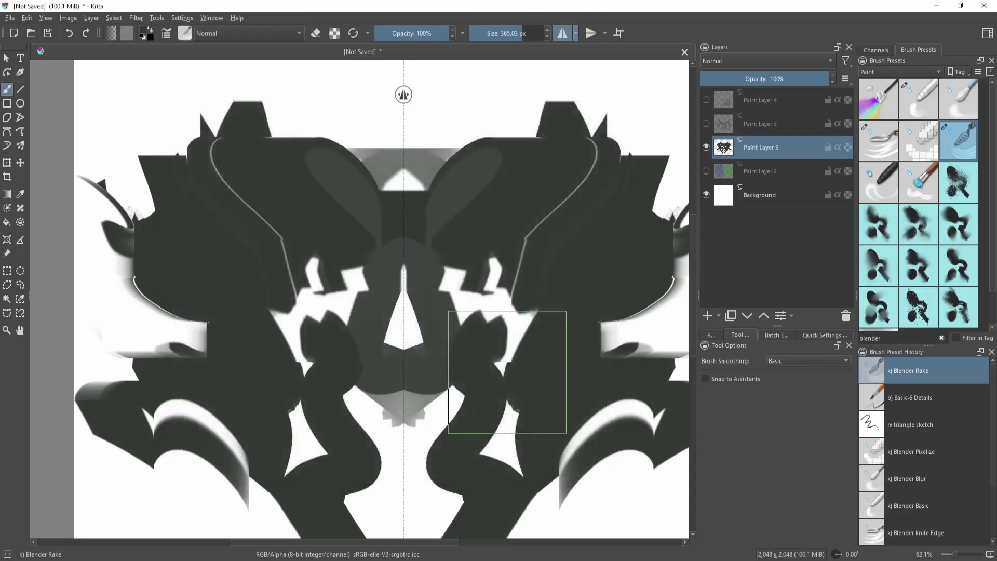
{"action": "mouse_move", "coordinate": [489, 385]}
{"action": "left_mouse_down"}
{"action": "mouse_move", "coordinate": [518, 322]}
{"action": "mouse_move", "coordinate": [443, 376]}
{"action": "mouse_move", "coordinate": [536, 317]}
{"action": "mouse_move", "coordinate": [488, 384]}
{"action": "left_mouse_up"}
{"action": "mouse_move", "coordinate": [489, 415]}
{"action": "left_mouse_down"}
{"action": "mouse_move", "coordinate": [488, 378]}
{"action": "mouse_move", "coordinate": [480, 421]}
{"action": "left_mouse_up"}
{"action": "left_click_drag", "start_coordinate": [480, 421], "coordinate": [472, 373]}
{"action": "scroll", "coordinate": [354, 364], "scroll_direction": "up", "scroll_amount": 3}
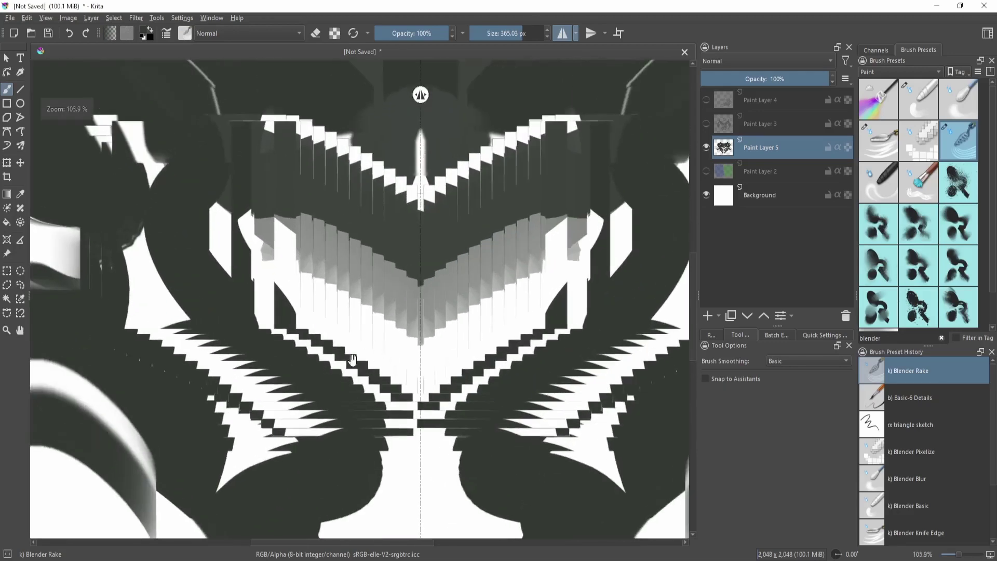
- Set the brush tip's auto spacing to 0.50 and test it with a smear that is undone
{"action": "scroll", "coordinate": [435, 396], "scroll_direction": "down", "scroll_amount": 4}
{"action": "key", "text": "F5"}
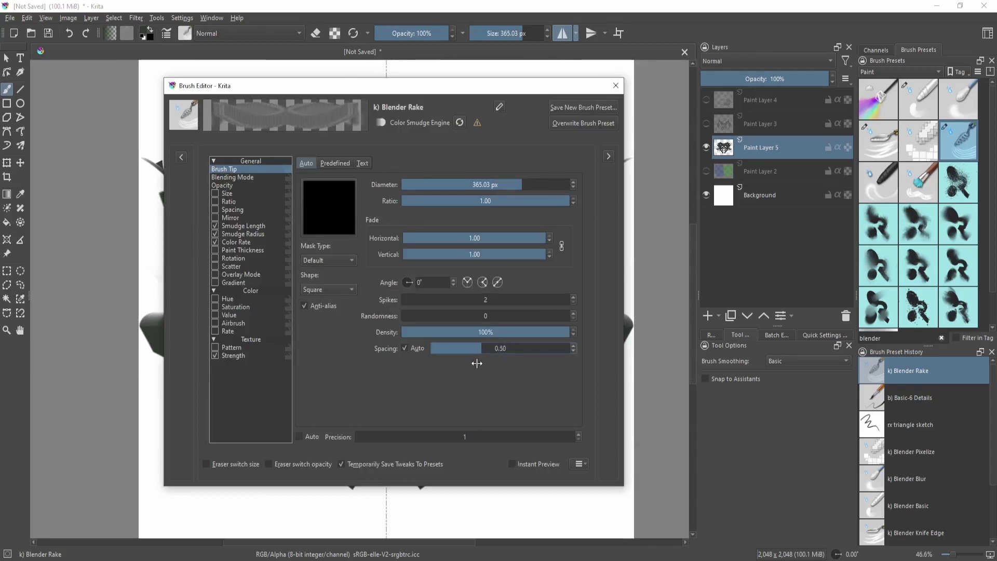
{"action": "key", "text": "F5"}
{"action": "mouse_move", "coordinate": [445, 372]}
{"action": "left_mouse_down"}
{"action": "mouse_move", "coordinate": [495, 360]}
{"action": "mouse_move", "coordinate": [487, 403]}
{"action": "mouse_move", "coordinate": [458, 395]}
{"action": "left_mouse_up"}
{"action": "key", "text": "ctrl+z"}
- Smear the figure's head, arms and legs into blocky shapes with the square brush at sizes of about 425 and 328 px
{"action": "scroll", "coordinate": [458, 396], "scroll_direction": "up", "scroll_amount": 1}
{"action": "mouse_move", "coordinate": [384, 200]}
{"action": "left_mouse_down"}
{"action": "mouse_move", "coordinate": [458, 185]}
{"action": "mouse_move", "coordinate": [425, 220]}
{"action": "mouse_move", "coordinate": [461, 209]}
{"action": "left_mouse_up"}
{"action": "left_click_drag", "start_coordinate": [256, 266], "coordinate": [238, 237]}
{"action": "left_click_drag", "start_coordinate": [239, 237], "coordinate": [247, 307]}
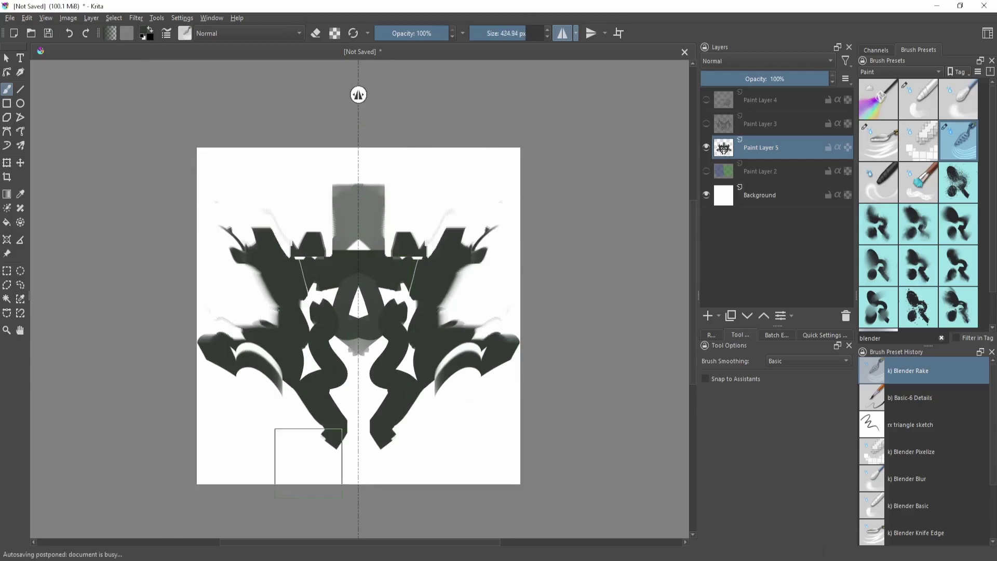
{"action": "left_click_drag", "start_coordinate": [312, 352], "coordinate": [283, 355]}
{"action": "mouse_move", "coordinate": [265, 418]}
{"action": "left_mouse_down"}
{"action": "mouse_move", "coordinate": [293, 381]}
{"action": "mouse_move", "coordinate": [314, 398]}
{"action": "mouse_move", "coordinate": [269, 432]}
{"action": "left_mouse_up"}
{"action": "left_click_drag", "start_coordinate": [401, 324], "coordinate": [455, 344]}
{"action": "left_click_drag", "start_coordinate": [480, 378], "coordinate": [393, 161]}
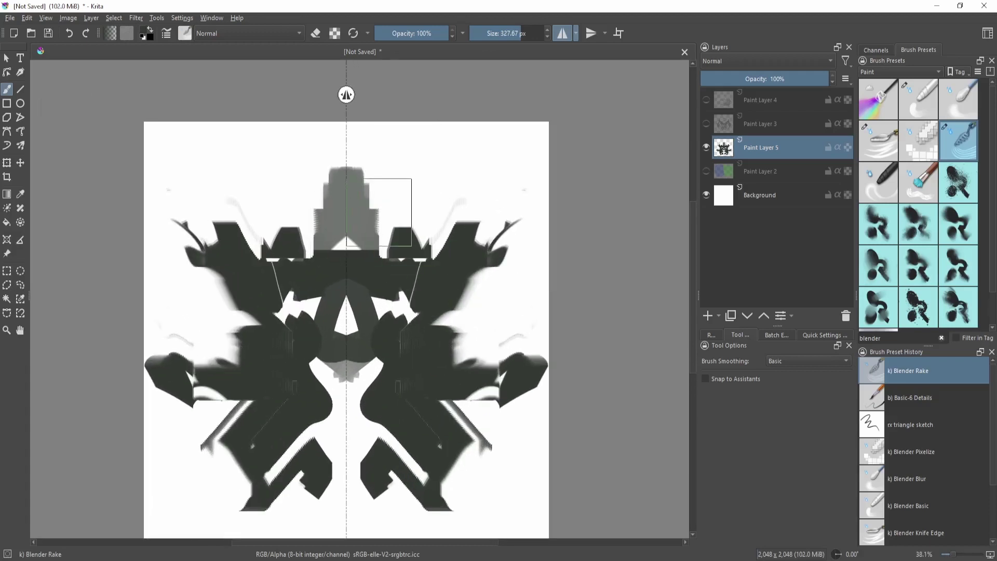
{"action": "left_click_drag", "start_coordinate": [432, 216], "coordinate": [473, 210]}
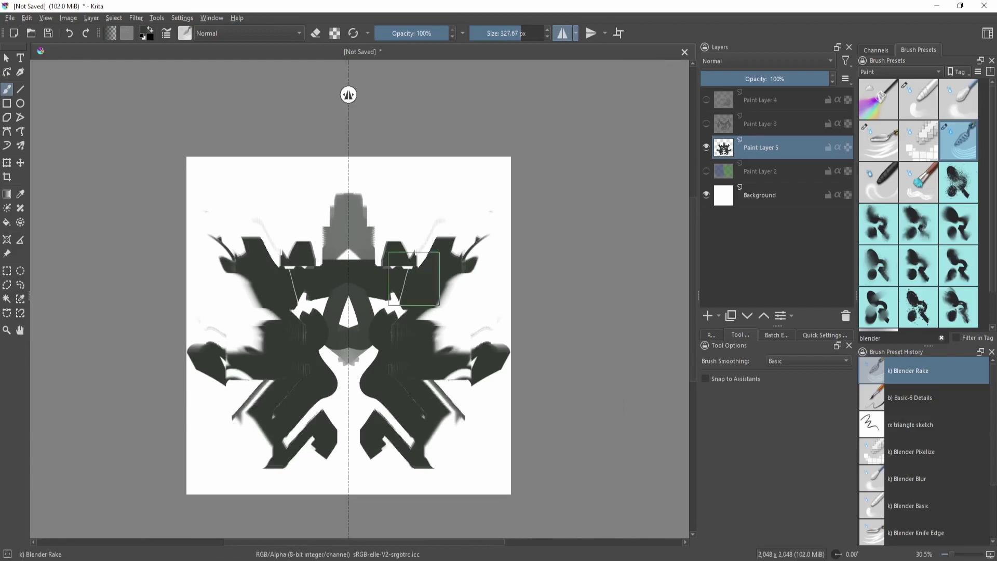
- Clear Paint Layer 5 and switch to the rx triangle sketch brush with eraser mode off
{"action": "key", "text": "Delete"}
{"action": "left_click_drag", "start_coordinate": [478, 380], "coordinate": [477, 370]}
{"action": "key", "text": "slash"}
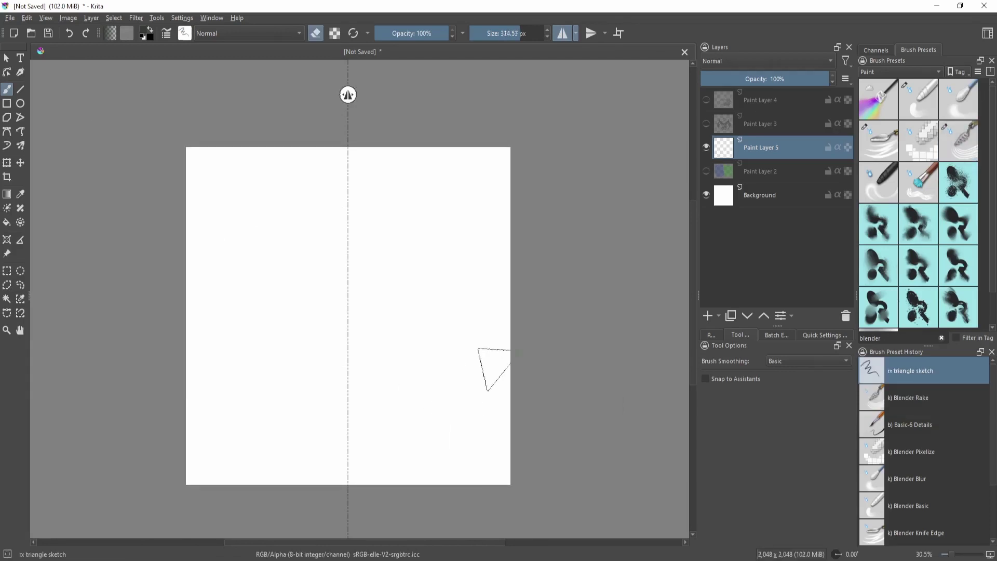
{"action": "key", "text": "e"}
{"action": "mouse_move", "coordinate": [387, 349]}
{"action": "left_mouse_down"}
{"action": "mouse_move", "coordinate": [376, 229]}
{"action": "mouse_move", "coordinate": [428, 419]}
{"action": "mouse_move", "coordinate": [381, 324]}
{"action": "left_mouse_up"}
{"action": "key", "text": "Delete"}
- Paint a new set of dark, angular mirrored shapes on Paint Layer 5 with the rx triangle sketch brush
{"action": "left_click_drag", "start_coordinate": [363, 259], "coordinate": [442, 213]}
{"action": "mouse_move", "coordinate": [405, 296]}
{"action": "left_mouse_down"}
{"action": "mouse_move", "coordinate": [453, 251]}
{"action": "mouse_move", "coordinate": [436, 355]}
{"action": "mouse_move", "coordinate": [365, 300]}
{"action": "mouse_move", "coordinate": [410, 387]}
{"action": "left_mouse_up"}
{"action": "key", "text": "e"}
{"action": "left_click_drag", "start_coordinate": [465, 347], "coordinate": [460, 352]}
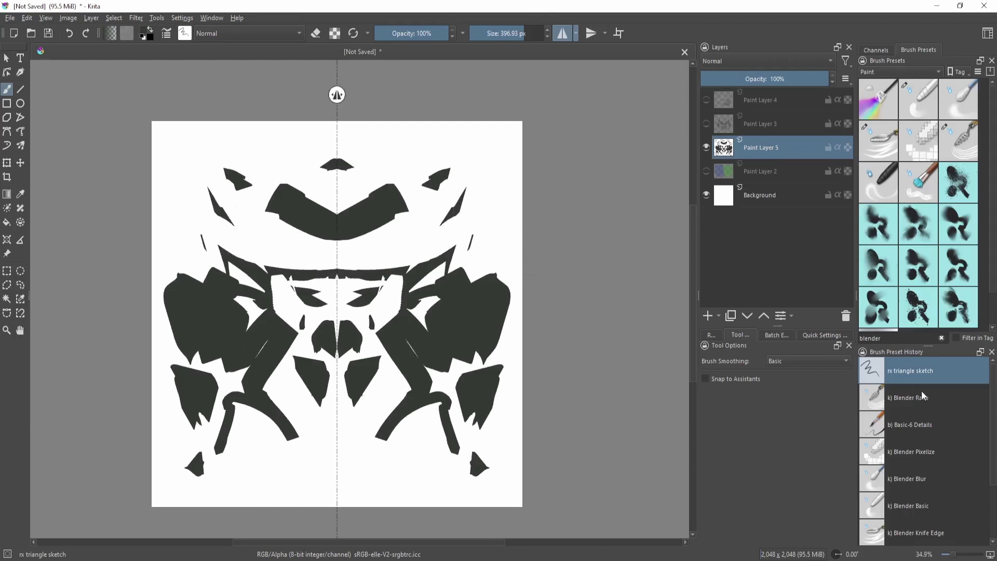
- Smear the outer shapes and legs with kj Blender Rake, reducing the brush size to about 244 px
{"action": "left_click", "coordinate": [924, 396]}
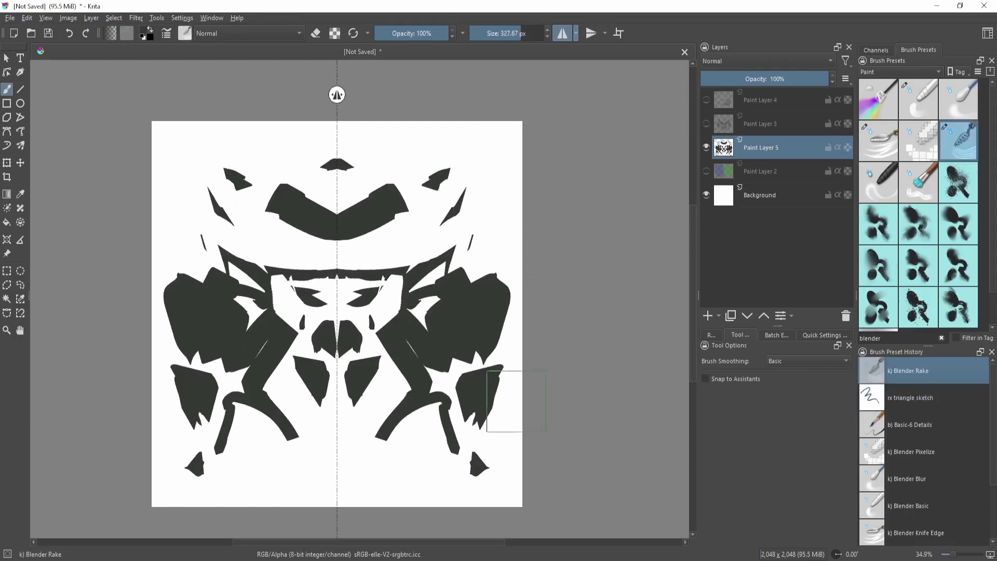
{"action": "mouse_move", "coordinate": [437, 291]}
{"action": "left_mouse_down"}
{"action": "mouse_move", "coordinate": [448, 261]}
{"action": "mouse_move", "coordinate": [416, 307]}
{"action": "left_mouse_up"}
{"action": "mouse_move", "coordinate": [378, 254]}
{"action": "left_mouse_down", "text": "shift"}
{"action": "mouse_move", "coordinate": [343, 251]}
{"action": "mouse_move", "coordinate": [414, 262]}
{"action": "left_mouse_up", "text": "shift"}
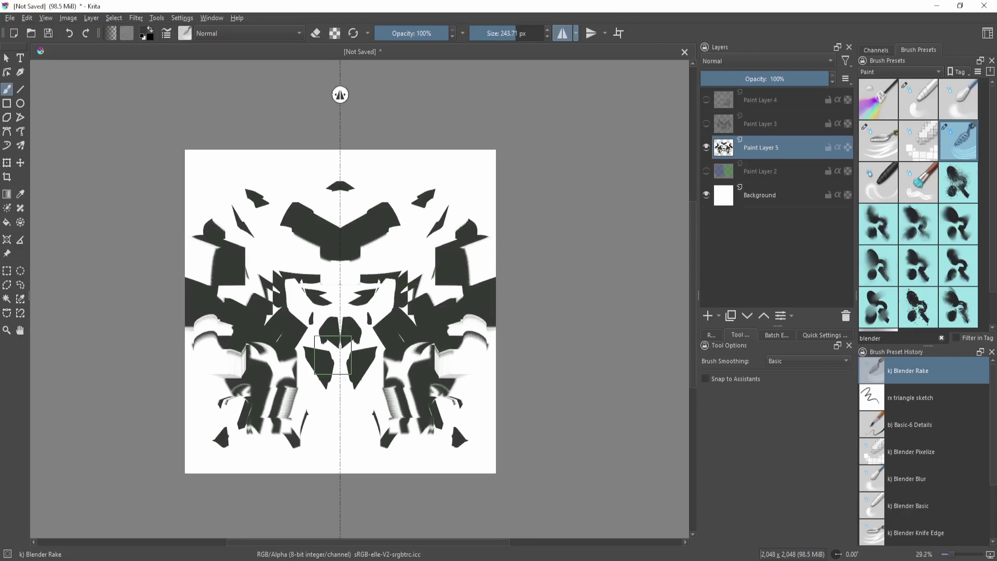
- Try the predefined Paint Splats brush tip by smearing the upper shapes, and undo the stroke
{"action": "key", "text": "F5"}
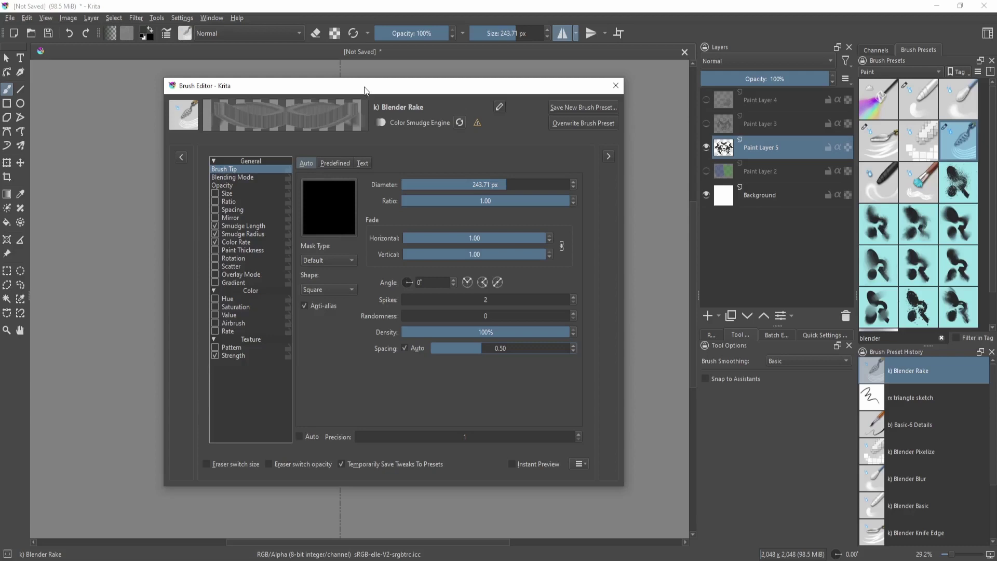
{"action": "left_click", "coordinate": [336, 164]}
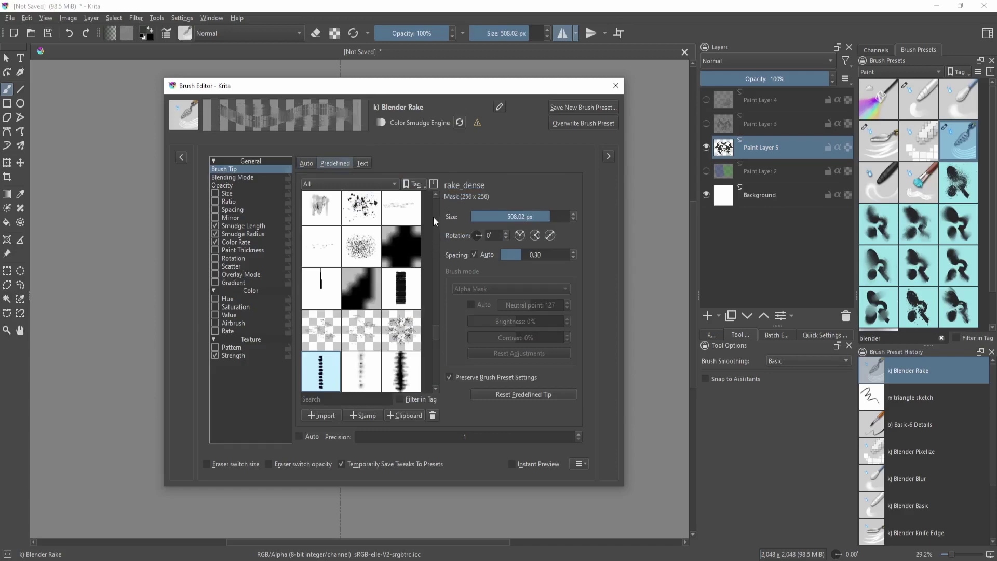
{"action": "left_click", "coordinate": [366, 208]}
{"action": "key", "text": "F5"}
{"action": "mouse_move", "coordinate": [439, 199]}
{"action": "left_mouse_down"}
{"action": "mouse_move", "coordinate": [406, 275]}
{"action": "mouse_move", "coordinate": [419, 178]}
{"action": "mouse_move", "coordinate": [405, 241]}
{"action": "mouse_move", "coordinate": [443, 176]}
{"action": "left_mouse_up"}
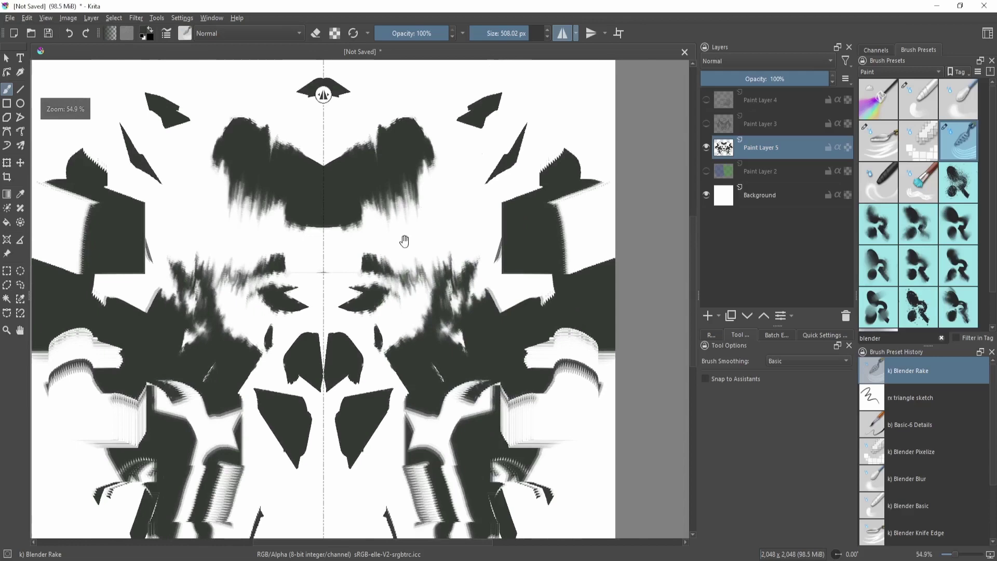
{"action": "key", "text": "ctrl+z"}
- Try the predefined shapes_round_random brush tip with several smears across the mirrored shapes, and undo the last one
{"action": "key", "text": "F5"}
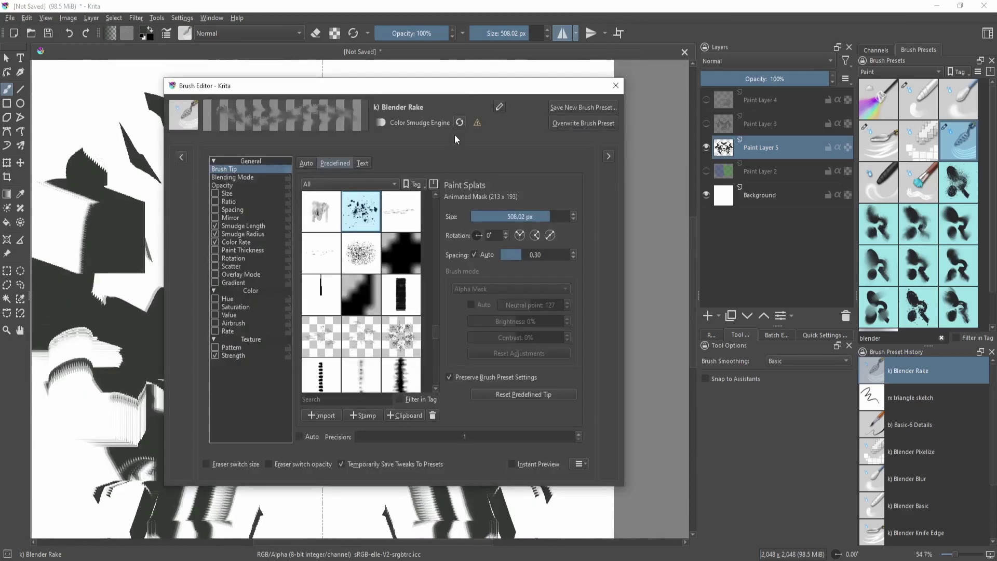
{"action": "left_click_drag", "start_coordinate": [435, 333], "coordinate": [435, 349]}
{"action": "left_click", "coordinate": [331, 309]}
{"action": "key", "text": "F5"}
{"action": "mouse_move", "coordinate": [399, 279]}
{"action": "left_mouse_down"}
{"action": "mouse_move", "coordinate": [407, 359]}
{"action": "mouse_move", "coordinate": [392, 218]}
{"action": "left_mouse_up"}
{"action": "mouse_move", "coordinate": [387, 296]}
{"action": "left_mouse_down"}
{"action": "mouse_move", "coordinate": [438, 231]}
{"action": "mouse_move", "coordinate": [481, 250]}
{"action": "mouse_move", "coordinate": [457, 306]}
{"action": "left_mouse_up"}
{"action": "mouse_move", "coordinate": [457, 382]}
{"action": "left_mouse_down"}
{"action": "mouse_move", "coordinate": [421, 431]}
{"action": "mouse_move", "coordinate": [449, 457]}
{"action": "left_mouse_up"}
{"action": "left_click_drag", "start_coordinate": [416, 451], "coordinate": [432, 375]}
{"action": "mouse_move", "coordinate": [430, 418]}
{"action": "left_mouse_down"}
{"action": "mouse_move", "coordinate": [417, 365]}
{"action": "mouse_move", "coordinate": [457, 420]}
{"action": "left_mouse_up"}
{"action": "key", "text": "ctrl+z"}
- Choose a predefined black triangle as the brush tip and undo the last three smears
{"action": "key", "text": "F5"}
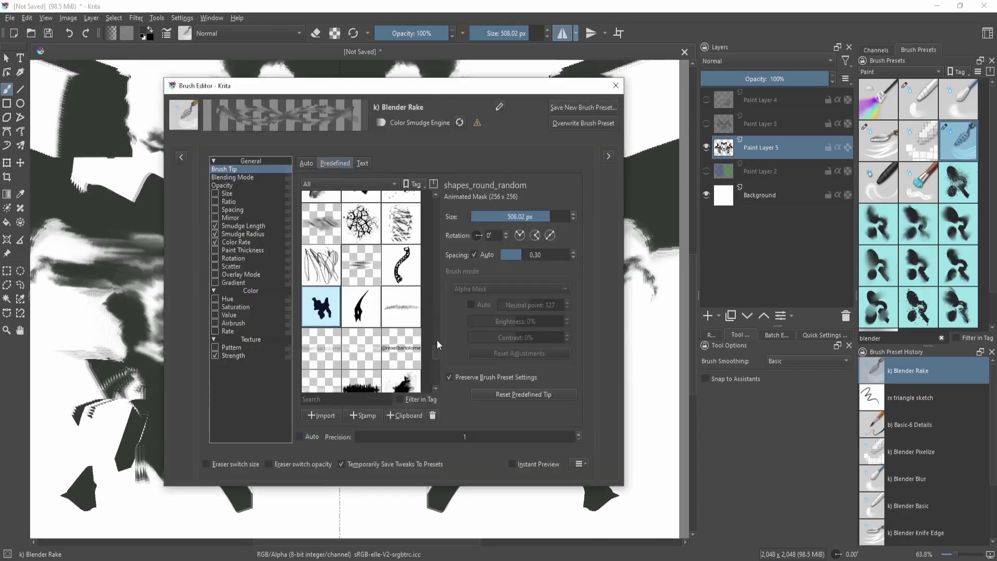
{"action": "left_click_drag", "start_coordinate": [435, 344], "coordinate": [432, 372]}
{"action": "left_click", "coordinate": [402, 246]}
{"action": "key", "text": "F5"}
{"action": "key", "text": "ctrl+z"}
{"action": "key", "text": "ctrl+z"}
{"action": "key", "text": "ctrl+z"}
- Smear the brow, central shapes and legs with the triangle tip at brush sizes between about 477 and 561 px
{"action": "left_click_drag", "start_coordinate": [326, 318], "coordinate": [444, 339]}
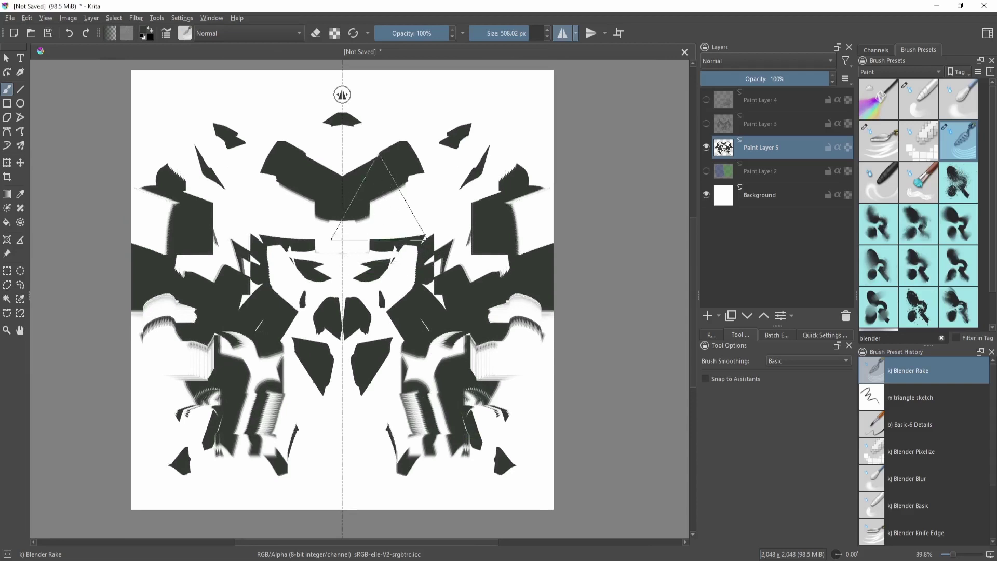
{"action": "mouse_move", "coordinate": [376, 196]}
{"action": "left_mouse_down"}
{"action": "mouse_move", "coordinate": [411, 252]}
{"action": "mouse_move", "coordinate": [435, 364]}
{"action": "mouse_move", "coordinate": [467, 347]}
{"action": "mouse_move", "coordinate": [465, 327]}
{"action": "mouse_move", "coordinate": [477, 345]}
{"action": "mouse_move", "coordinate": [439, 390]}
{"action": "mouse_move", "coordinate": [462, 359]}
{"action": "mouse_move", "coordinate": [391, 362]}
{"action": "mouse_move", "coordinate": [388, 383]}
{"action": "mouse_move", "coordinate": [446, 389]}
{"action": "mouse_move", "coordinate": [386, 406]}
{"action": "mouse_move", "coordinate": [417, 420]}
{"action": "mouse_move", "coordinate": [427, 439]}
{"action": "mouse_move", "coordinate": [408, 429]}
{"action": "mouse_move", "coordinate": [397, 465]}
{"action": "mouse_move", "coordinate": [402, 416]}
{"action": "left_mouse_up"}
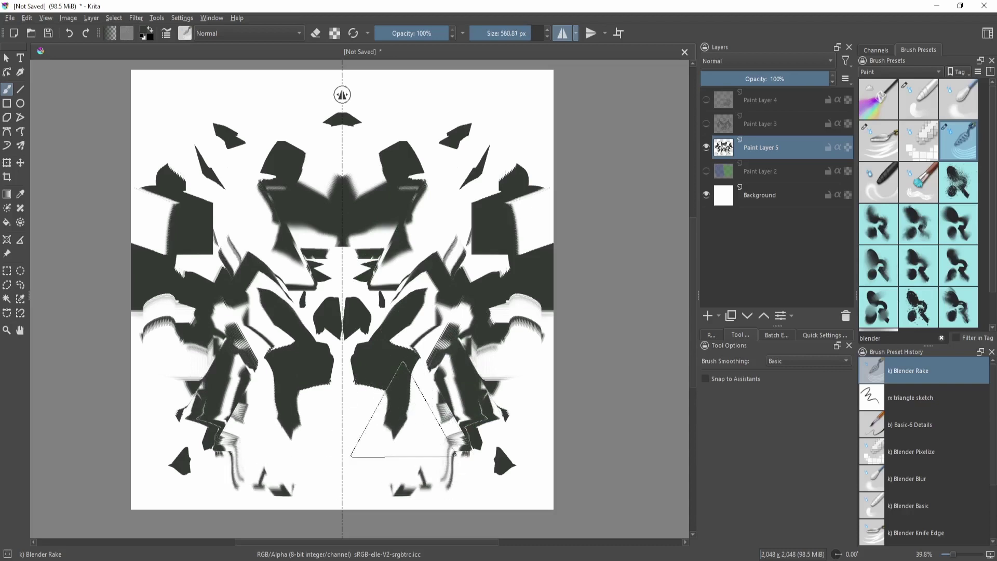
{"action": "mouse_move", "coordinate": [497, 396]}
{"action": "left_mouse_down"}
{"action": "mouse_move", "coordinate": [546, 378]}
{"action": "mouse_move", "coordinate": [512, 340]}
{"action": "left_mouse_up"}
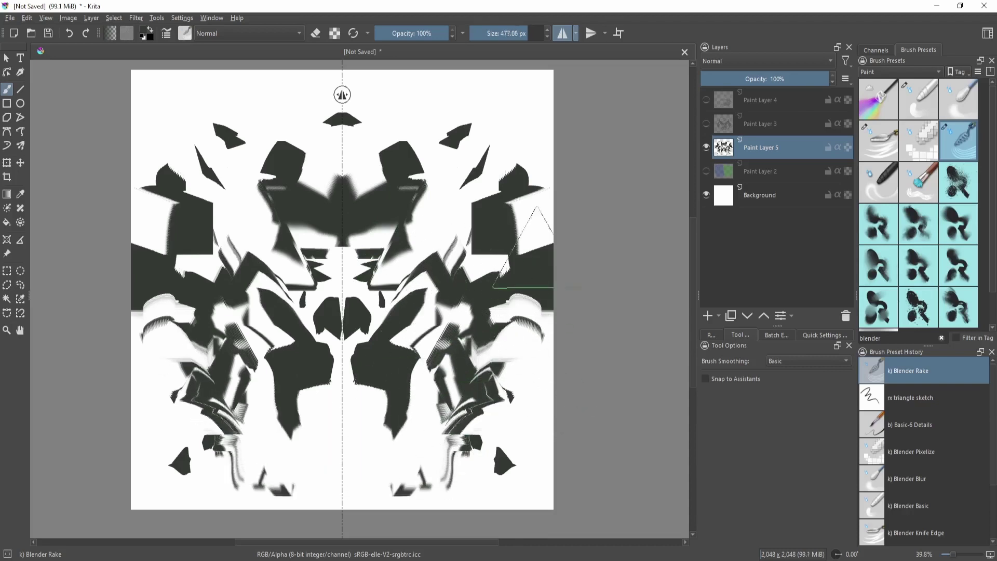
{"action": "left_click_drag", "start_coordinate": [539, 241], "coordinate": [512, 262]}
- Switch to the predefined RakurriConceptBrush tip and smear the figure's legs into long vertical strands
{"action": "key", "text": "minus"}
{"action": "key", "text": "F5"}
{"action": "mouse_move", "coordinate": [434, 372]}
{"action": "left_mouse_down"}
{"action": "mouse_move", "coordinate": [438, 296]}
{"action": "mouse_move", "coordinate": [428, 311]}
{"action": "left_mouse_up"}
{"action": "scroll", "coordinate": [432, 343], "scroll_direction": "down", "scroll_amount": 5}
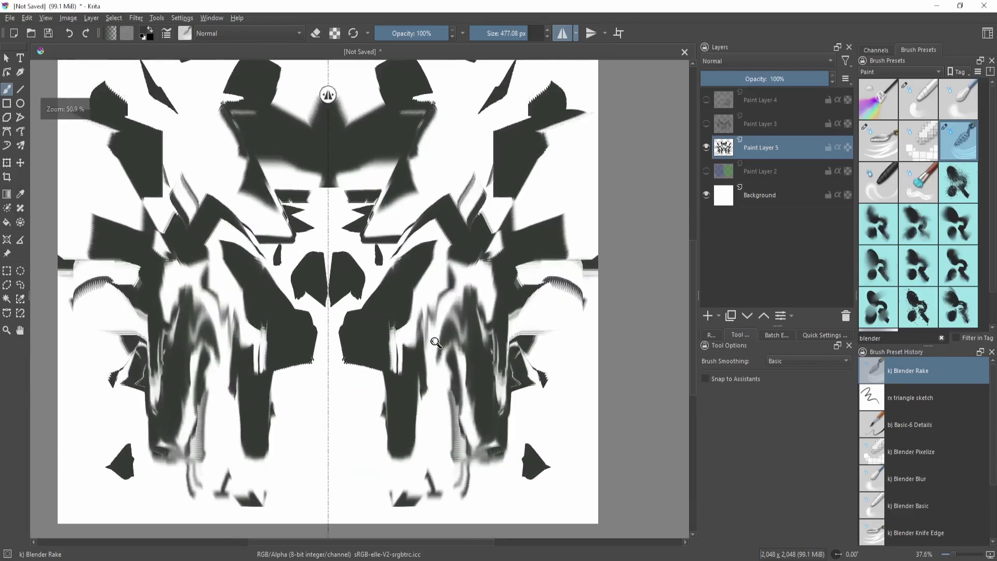
{"action": "left_click_drag", "start_coordinate": [447, 322], "coordinate": [467, 457]}
{"action": "scroll", "coordinate": [480, 368], "scroll_direction": "up", "scroll_amount": 5}
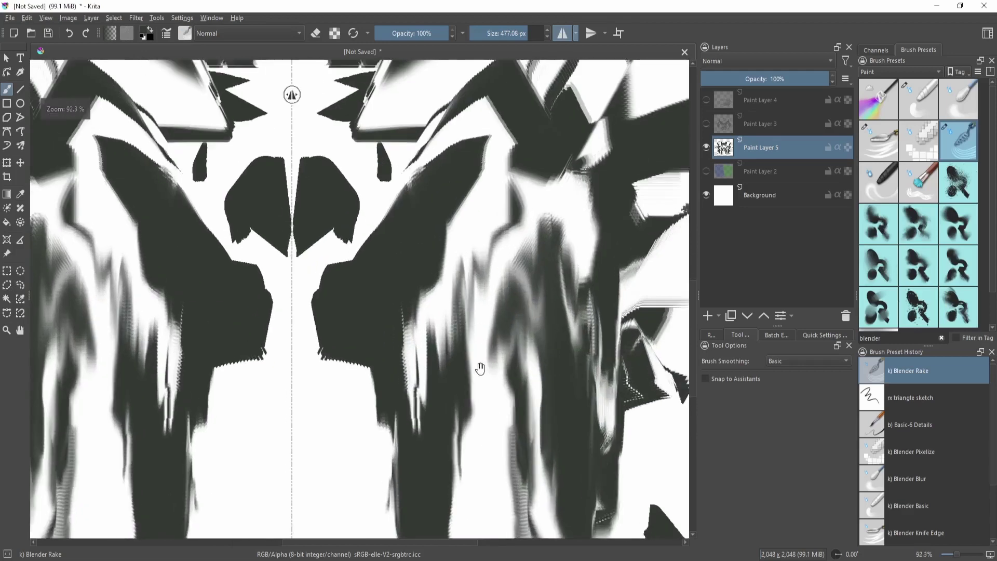
- Smear the central shapes and inner legs of the figure with repeated strokes of the RakurriConceptBrush tip
{"action": "left_click_drag", "start_coordinate": [480, 369], "coordinate": [481, 288]}
{"action": "left_click_drag", "start_coordinate": [482, 289], "coordinate": [490, 323]}
{"action": "left_click_drag", "start_coordinate": [393, 328], "coordinate": [398, 386]}
{"action": "mouse_move", "coordinate": [363, 303]}
{"action": "left_mouse_down"}
{"action": "mouse_move", "coordinate": [416, 380]}
{"action": "mouse_move", "coordinate": [426, 446]}
{"action": "left_mouse_up"}
{"action": "left_click_drag", "start_coordinate": [426, 345], "coordinate": [425, 314]}
{"action": "left_click_drag", "start_coordinate": [426, 265], "coordinate": [418, 313]}
{"action": "mouse_move", "coordinate": [410, 234]}
{"action": "left_mouse_down"}
{"action": "mouse_move", "coordinate": [479, 205]}
{"action": "mouse_move", "coordinate": [500, 276]}
{"action": "mouse_move", "coordinate": [468, 344]}
{"action": "mouse_move", "coordinate": [508, 344]}
{"action": "mouse_move", "coordinate": [503, 363]}
{"action": "mouse_move", "coordinate": [467, 415]}
{"action": "mouse_move", "coordinate": [442, 393]}
{"action": "left_mouse_up"}
- Browse the predefined brush tips and replace RakurriConceptBrush with a different tip
{"action": "key", "text": "F5"}
{"action": "scroll", "coordinate": [437, 371], "scroll_direction": "down", "scroll_amount": 3}
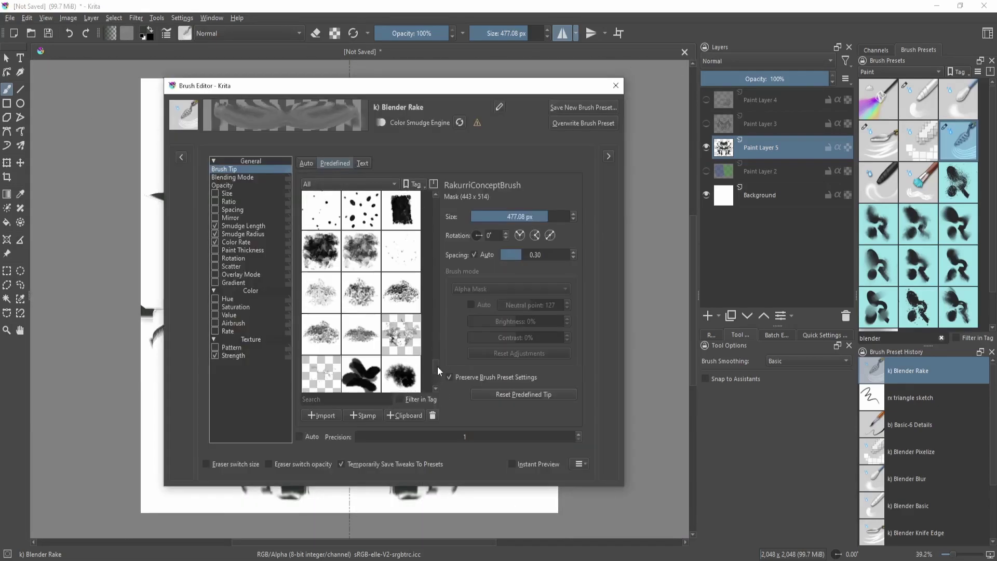
{"action": "scroll", "coordinate": [437, 372], "scroll_direction": "up", "scroll_amount": 10}
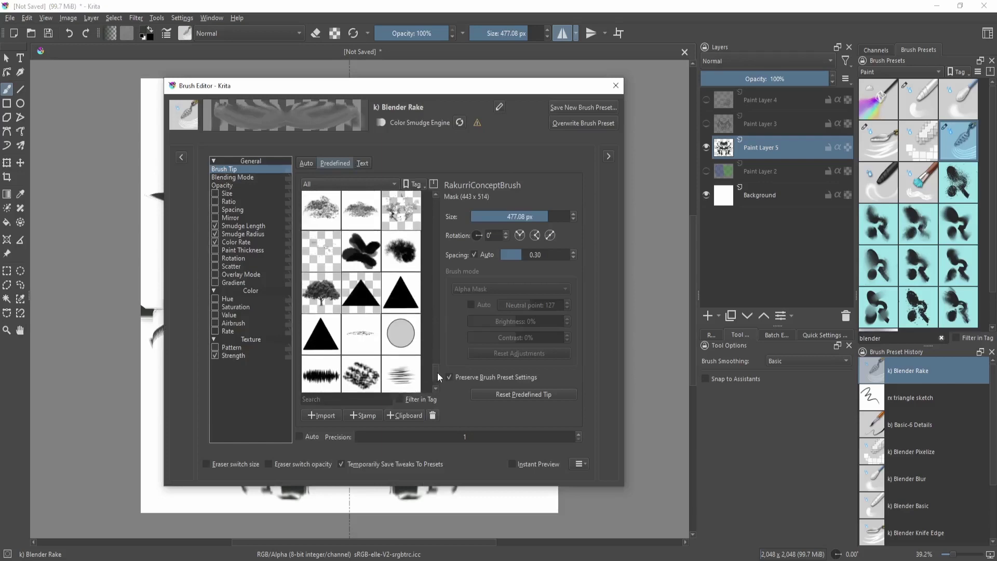
{"action": "left_click", "coordinate": [406, 299]}
{"action": "key", "text": "F5"}
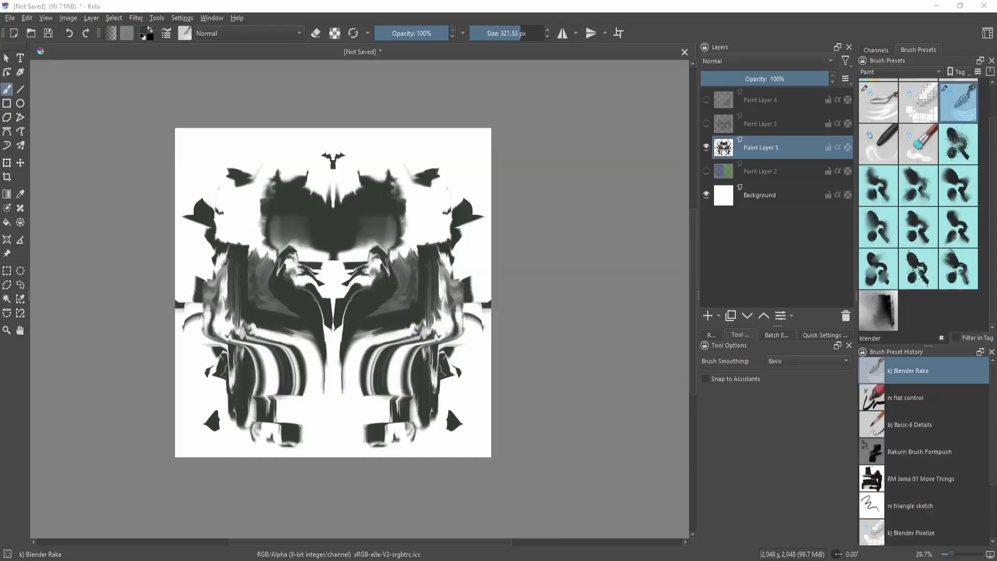
- Try one-sided smears over the figure's right arm and the right side of its head, and undo them
{"action": "left_click_drag", "start_coordinate": [434, 390], "coordinate": [426, 358], "text": "ctrl"}
{"action": "left_click_drag", "start_coordinate": [426, 359], "coordinate": [440, 321]}
{"action": "left_click_drag", "start_coordinate": [386, 294], "coordinate": [431, 330]}
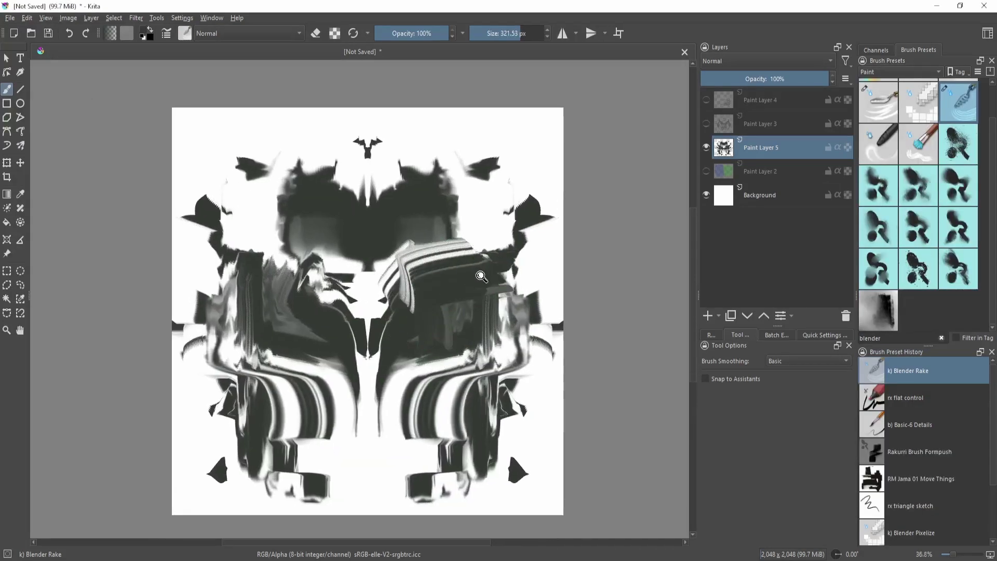
{"action": "key", "text": "ctrl+z"}
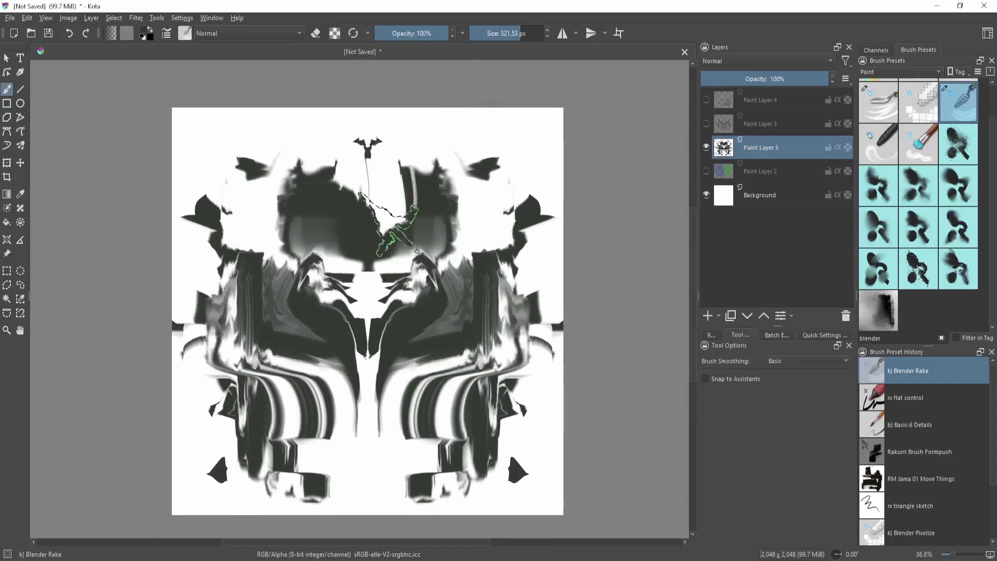
{"action": "left_click_drag", "start_coordinate": [413, 150], "coordinate": [434, 224]}
{"action": "key", "text": "ctrl+z"}
{"action": "key", "text": "ctrl+z"}
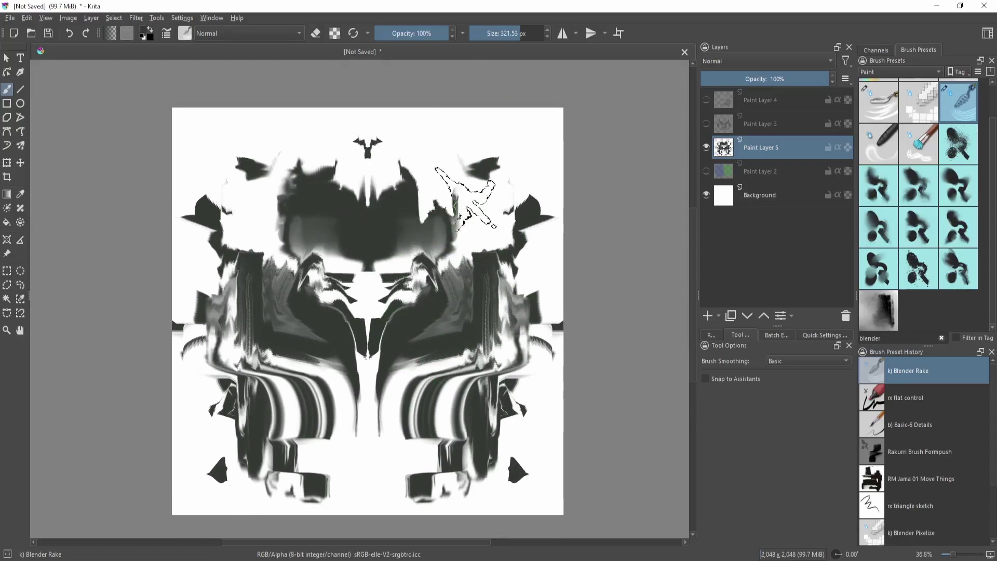
{"action": "mouse_move", "coordinate": [401, 157]}
{"action": "left_mouse_down"}
{"action": "mouse_move", "coordinate": [399, 216]}
{"action": "mouse_move", "coordinate": [408, 175]}
{"action": "left_mouse_up"}
{"action": "key", "text": "ctrl+z"}
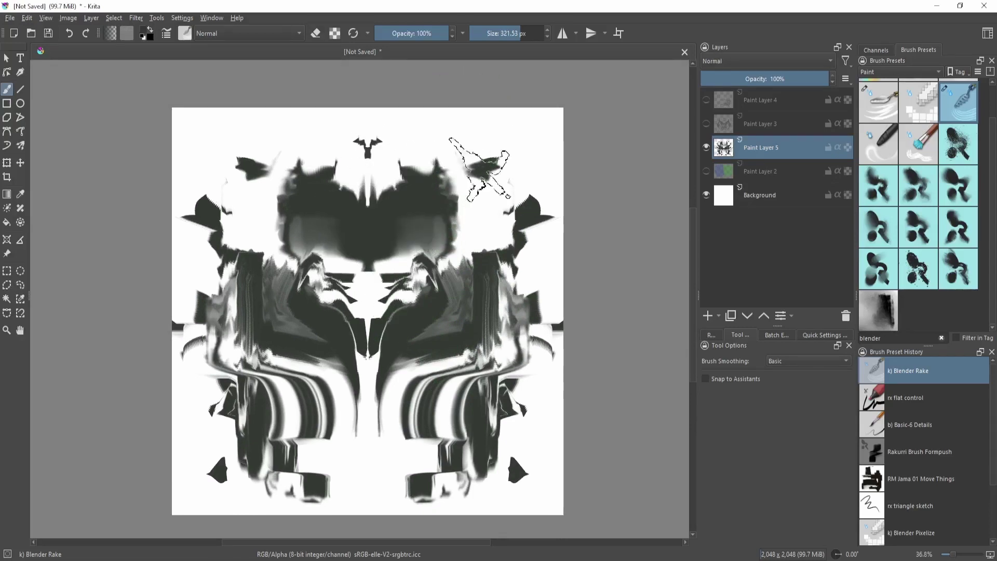
- Try mirrored smears over the figure's arms and torso with the 2-Bristles-pointy-edges tip
{"action": "mouse_move", "coordinate": [461, 225]}
{"action": "left_mouse_down"}
{"action": "mouse_move", "coordinate": [507, 156]}
{"action": "mouse_move", "coordinate": [498, 169]}
{"action": "mouse_move", "coordinate": [494, 143]}
{"action": "left_mouse_up"}
{"action": "mouse_move", "coordinate": [489, 203]}
{"action": "left_mouse_down"}
{"action": "mouse_move", "coordinate": [456, 251]}
{"action": "mouse_move", "coordinate": [457, 337]}
{"action": "mouse_move", "coordinate": [478, 367]}
{"action": "left_mouse_up"}
{"action": "mouse_move", "coordinate": [462, 329]}
{"action": "left_mouse_down"}
{"action": "mouse_move", "coordinate": [457, 291]}
{"action": "mouse_move", "coordinate": [501, 294]}
{"action": "left_mouse_up"}
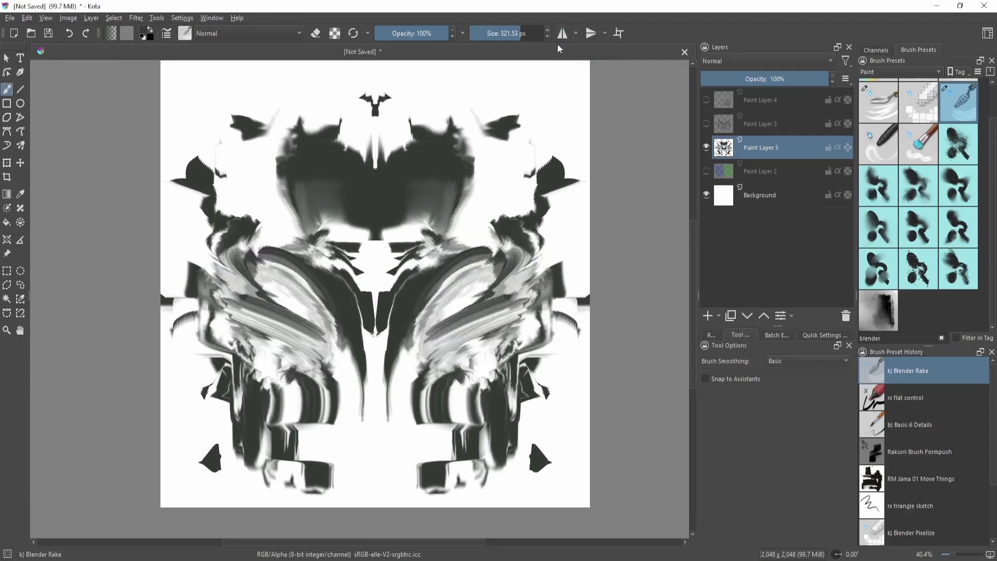
- Smear the right half of the figure with broad one-sided curved strokes, from the shoulder into the torso and legs
{"action": "mouse_move", "coordinate": [489, 193]}
{"action": "left_mouse_down"}
{"action": "mouse_move", "coordinate": [457, 323]}
{"action": "mouse_move", "coordinate": [490, 311]}
{"action": "mouse_move", "coordinate": [462, 256]}
{"action": "mouse_move", "coordinate": [530, 203]}
{"action": "mouse_move", "coordinate": [511, 193]}
{"action": "mouse_move", "coordinate": [448, 304]}
{"action": "left_mouse_up"}
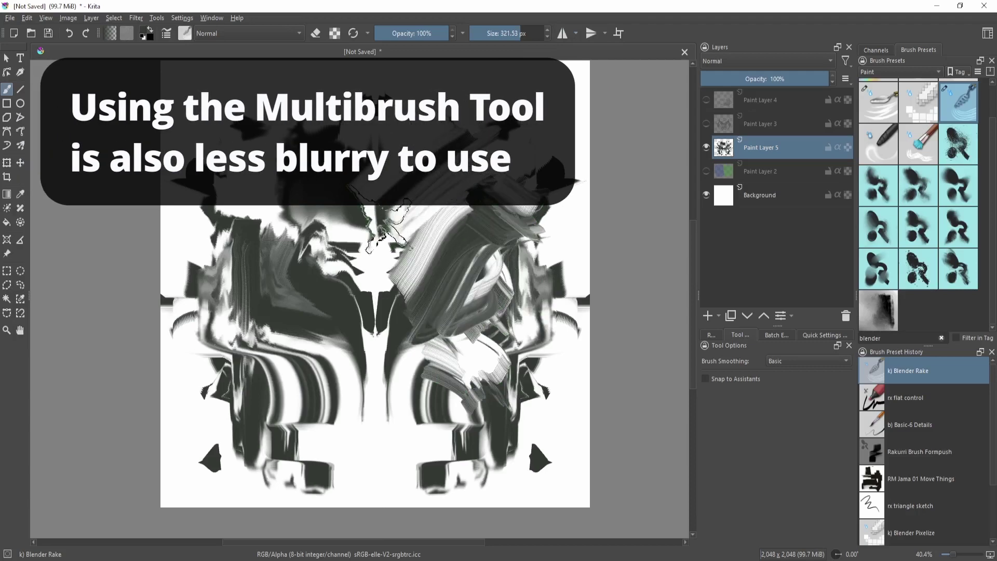
{"action": "left_click_drag", "start_coordinate": [453, 226], "coordinate": [504, 149]}
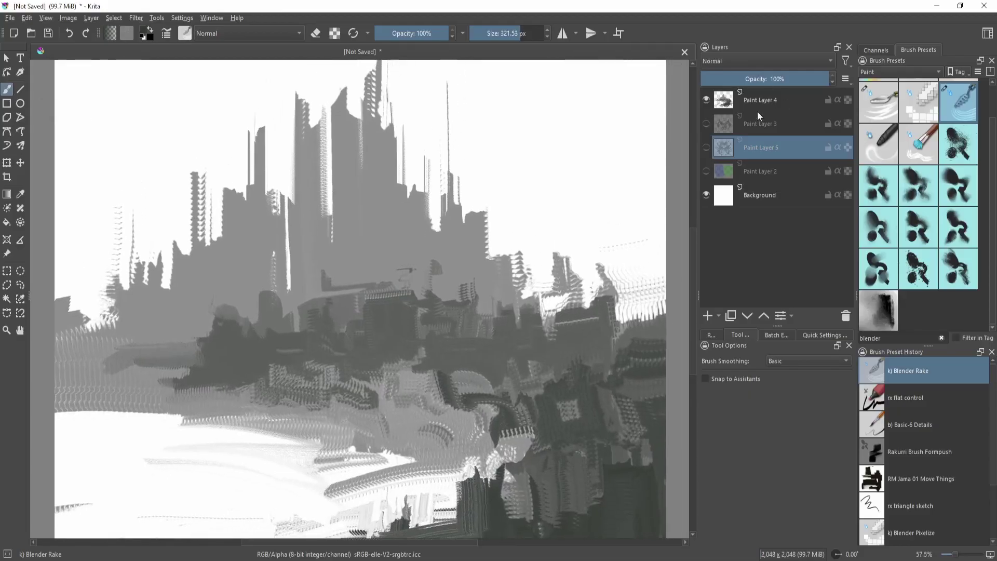
- Make Paint Layer 4 the active layer, check its current brush tip settings, and hide the layer
{"action": "left_click", "coordinate": [762, 106]}
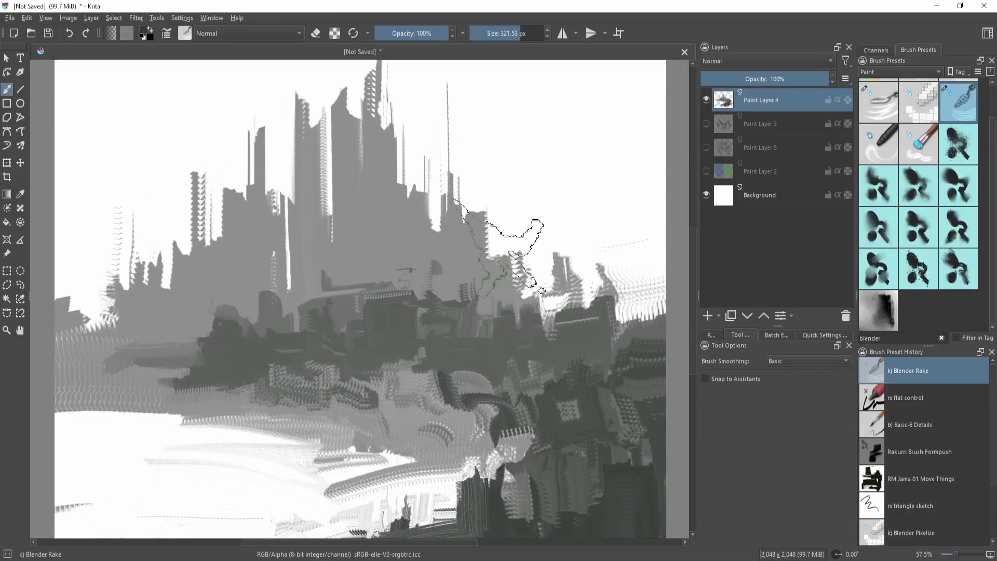
{"action": "key", "text": "F5"}
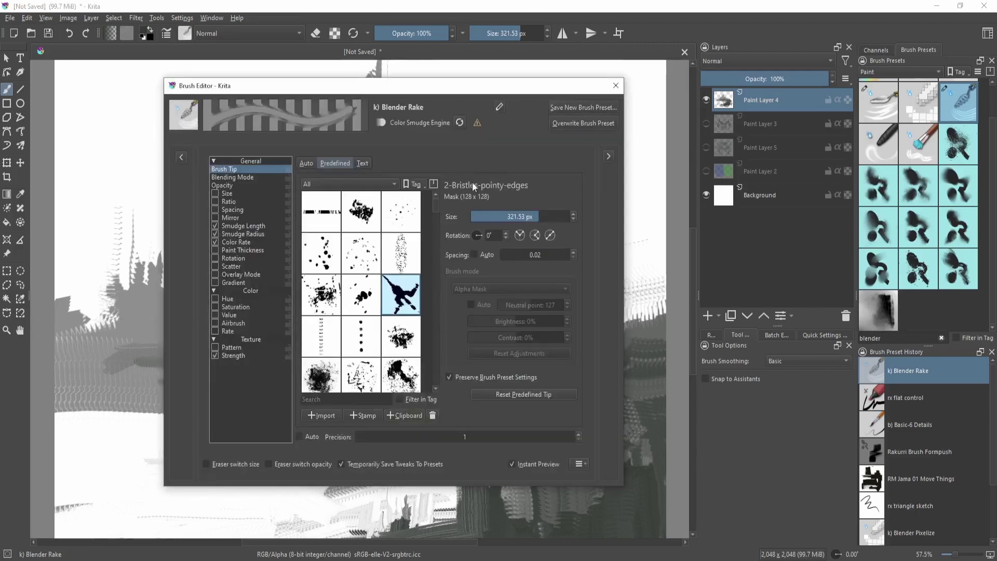
{"action": "key", "text": "F5"}
{"action": "mouse_move", "coordinate": [521, 234]}
{"action": "left_mouse_down"}
{"action": "mouse_move", "coordinate": [528, 200]}
{"action": "mouse_move", "coordinate": [710, 62]}
{"action": "left_mouse_up"}
{"action": "left_click", "coordinate": [706, 100]}
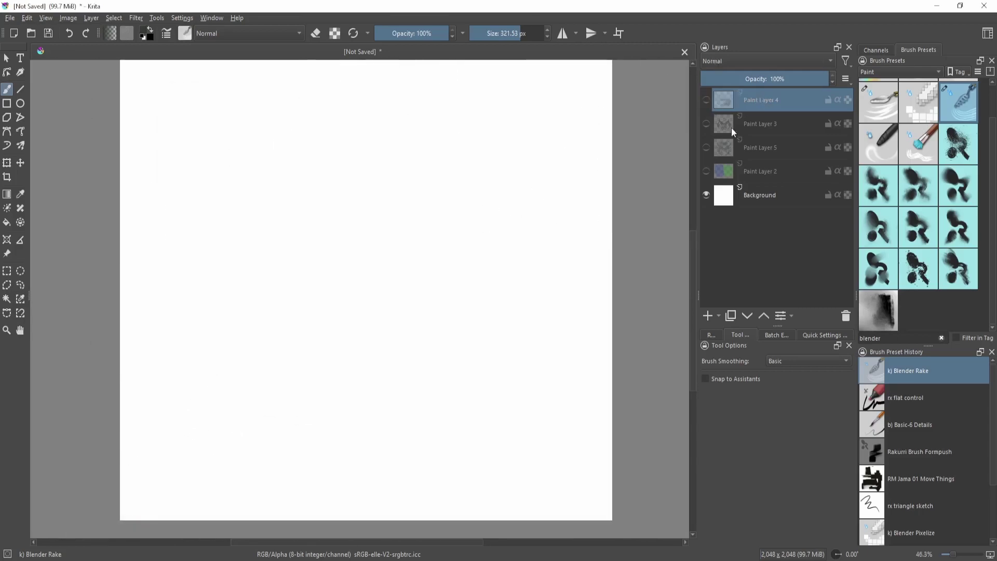
- Add a new paint layer and block in a wide dark band topped with dark and grey rounded humps using b) Basic-6 Details
{"action": "key", "text": "Insert"}
{"action": "mouse_move", "coordinate": [484, 179]}
{"action": "left_mouse_down"}
{"action": "mouse_move", "coordinate": [469, 192]}
{"action": "mouse_move", "coordinate": [470, 254]}
{"action": "left_mouse_up"}
{"action": "key", "text": "/"}
{"action": "mouse_move", "coordinate": [556, 178]}
{"action": "left_mouse_down"}
{"action": "mouse_move", "coordinate": [476, 189]}
{"action": "mouse_move", "coordinate": [461, 225]}
{"action": "left_mouse_up"}
{"action": "left_click_drag", "start_coordinate": [227, 382], "coordinate": [249, 354]}
{"action": "key", "text": "shift+i"}
{"action": "mouse_move", "coordinate": [330, 324]}
{"action": "left_mouse_down"}
{"action": "mouse_move", "coordinate": [290, 354]}
{"action": "mouse_move", "coordinate": [467, 260]}
{"action": "mouse_move", "coordinate": [233, 341]}
{"action": "mouse_move", "coordinate": [424, 248]}
{"action": "mouse_move", "coordinate": [507, 246]}
{"action": "mouse_move", "coordinate": [446, 268]}
{"action": "left_mouse_up"}
{"action": "key", "text": "e"}
{"action": "mouse_move", "coordinate": [257, 291]}
{"action": "left_mouse_down"}
{"action": "mouse_move", "coordinate": [352, 226]}
{"action": "mouse_move", "coordinate": [245, 322]}
{"action": "mouse_move", "coordinate": [272, 385]}
{"action": "mouse_move", "coordinate": [377, 221]}
{"action": "left_mouse_up"}
{"action": "key", "text": "plus"}
{"action": "key", "text": "5"}
{"action": "left_click_drag", "start_coordinate": [528, 280], "coordinate": [503, 317]}
{"action": "key", "text": "slash"}
{"action": "left_click_drag", "start_coordinate": [393, 346], "coordinate": [431, 388]}
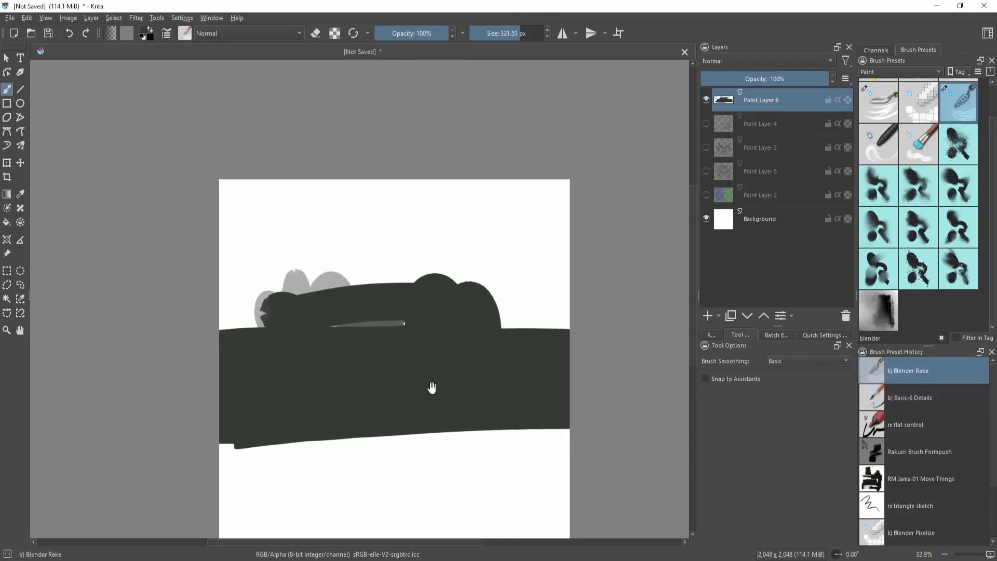
- Set the kj Blender Rake brush to the predefined 2-bristles-smooth3 tip and smear a vertical tower up from the dark band
{"action": "key", "text": "F5"}
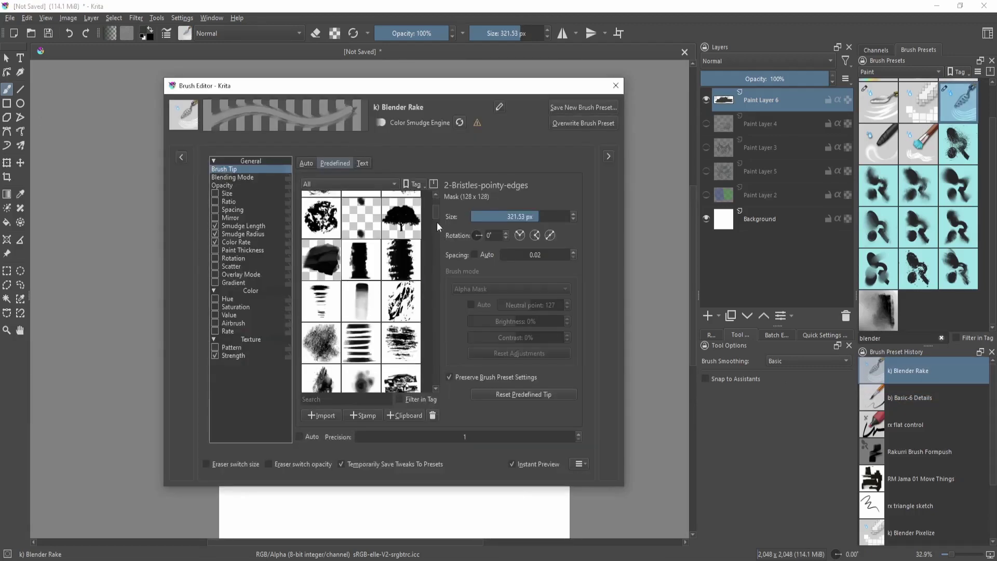
{"action": "scroll", "coordinate": [437, 223], "scroll_direction": "down", "scroll_amount": 5}
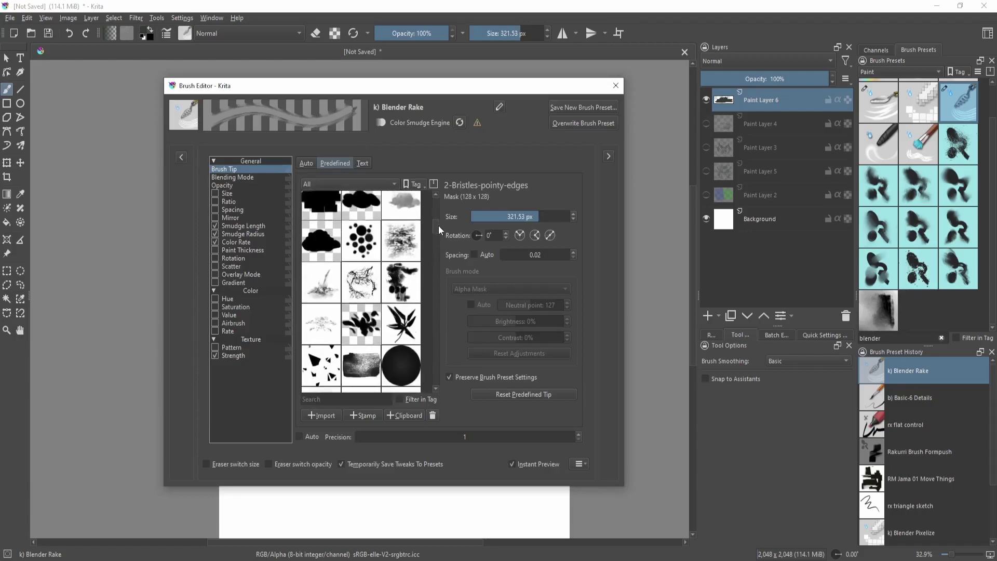
{"action": "left_click_drag", "start_coordinate": [438, 226], "coordinate": [439, 211]}
{"action": "left_click", "coordinate": [404, 375]}
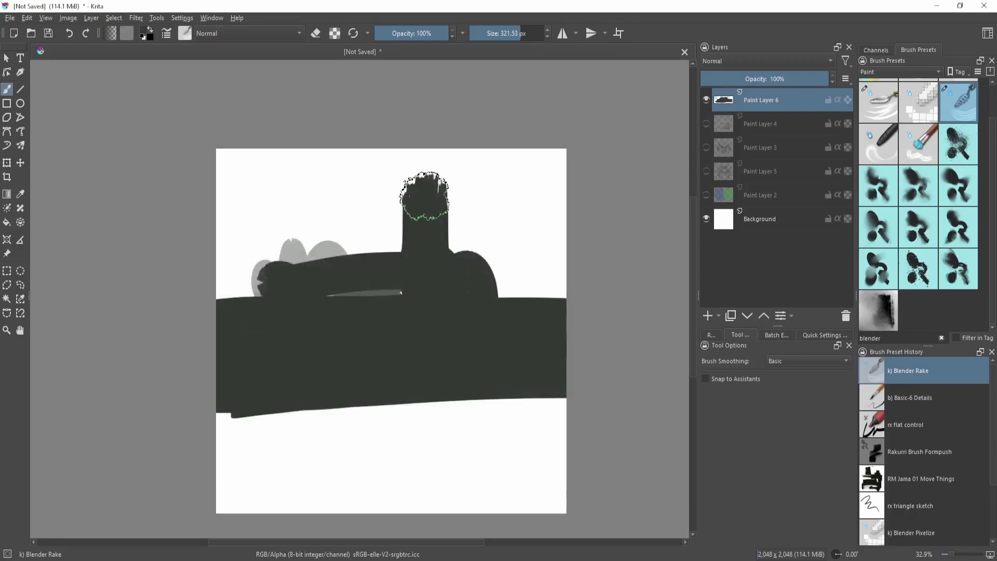
{"action": "left_click_drag", "start_coordinate": [412, 190], "coordinate": [513, 249]}
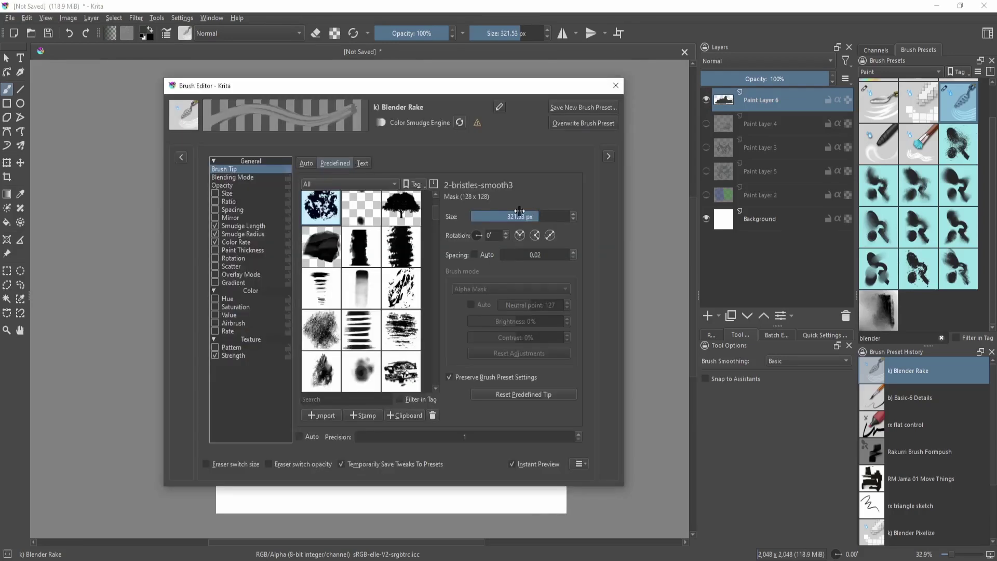
- Switch to the predefined Jackpack_Brushpen tip and smear the humps on the left of the dark band into jagged vertical shapes
{"action": "mouse_move", "coordinate": [346, 218]}
{"action": "left_mouse_down"}
{"action": "mouse_move", "coordinate": [340, 291]}
{"action": "mouse_move", "coordinate": [359, 322]}
{"action": "left_mouse_up"}
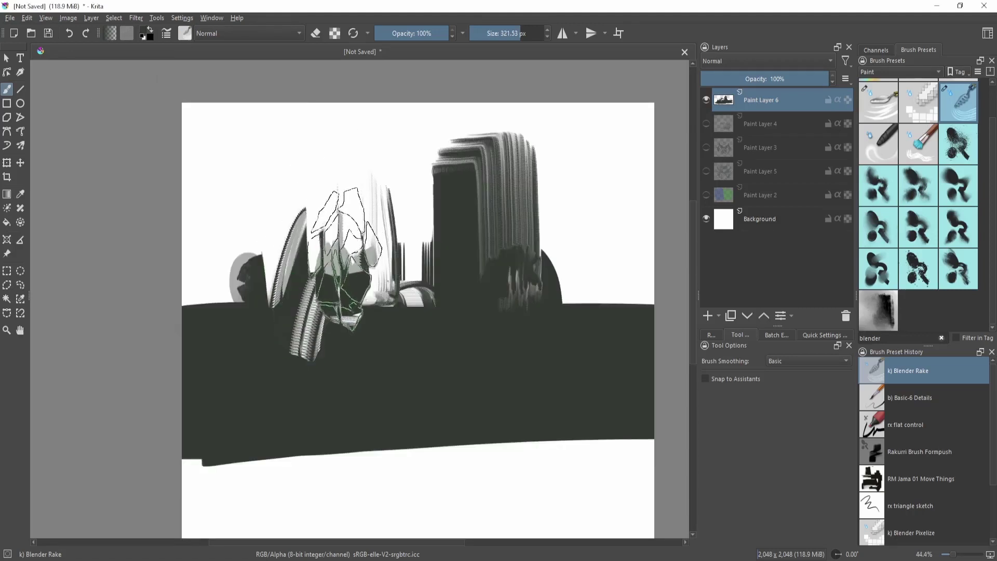
{"action": "key", "text": "ctrl+z"}
{"action": "left_click_drag", "start_coordinate": [345, 247], "coordinate": [288, 227]}
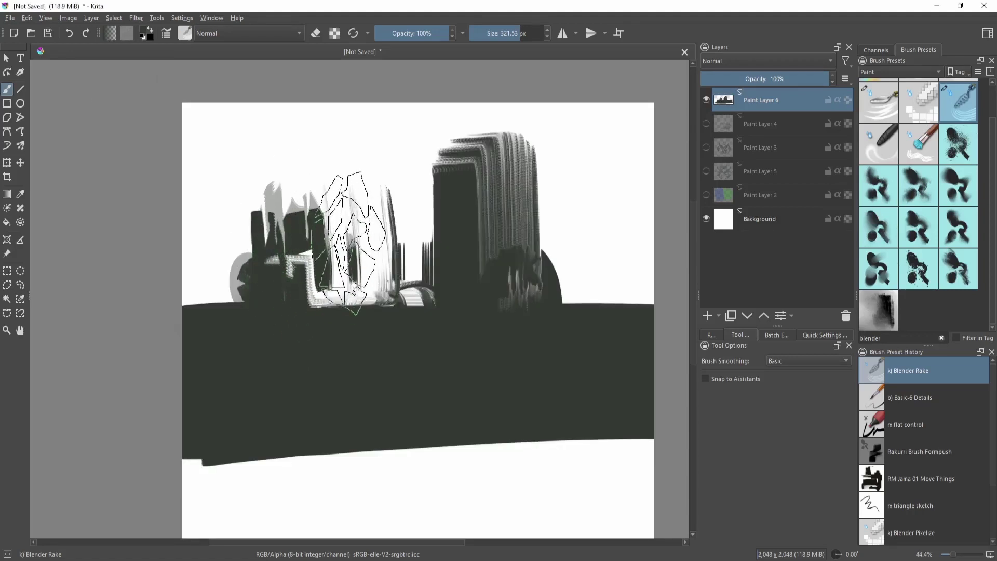
{"action": "mouse_move", "coordinate": [349, 244]}
{"action": "left_mouse_down"}
{"action": "mouse_move", "coordinate": [327, 242]}
{"action": "mouse_move", "coordinate": [356, 241]}
{"action": "mouse_move", "coordinate": [376, 276]}
{"action": "left_mouse_up"}
{"action": "scroll", "coordinate": [377, 277], "scroll_direction": "up", "scroll_amount": 2}
{"action": "scroll", "coordinate": [358, 288], "scroll_direction": "down", "scroll_amount": 1}
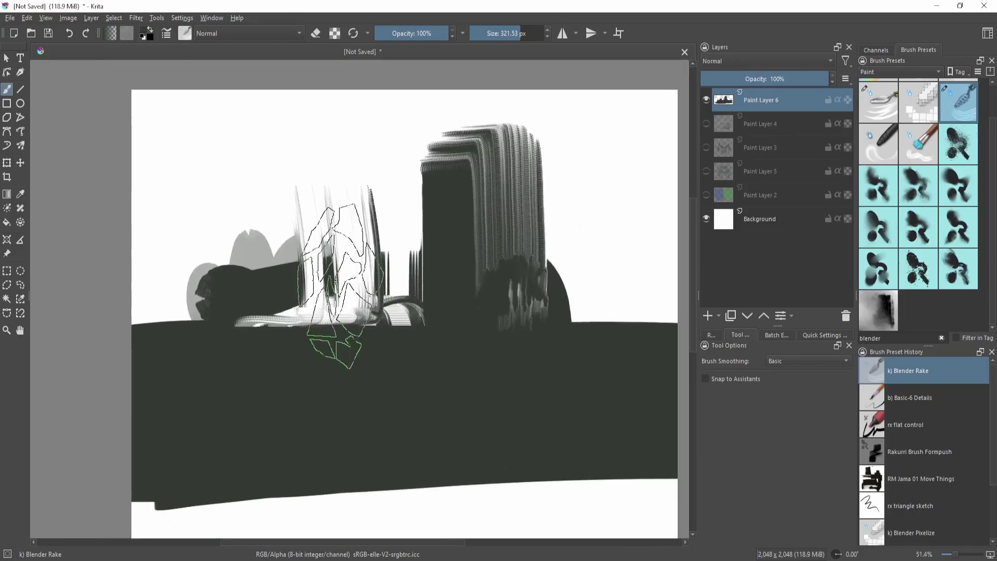
{"action": "left_click_drag", "start_coordinate": [340, 286], "coordinate": [338, 292]}
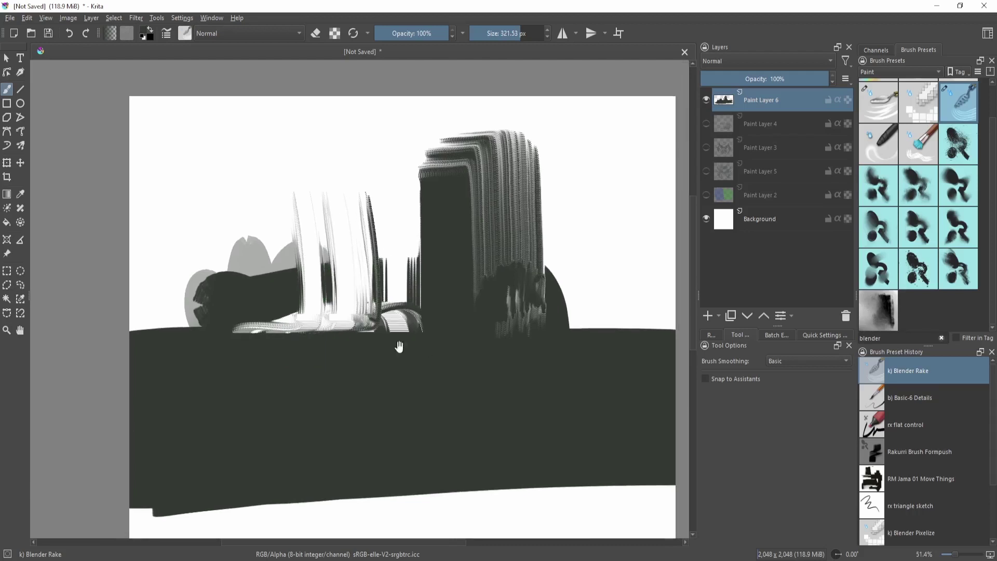
{"action": "mouse_move", "coordinate": [225, 291]}
{"action": "left_mouse_down"}
{"action": "mouse_move", "coordinate": [318, 298]}
{"action": "mouse_move", "coordinate": [313, 244]}
{"action": "mouse_move", "coordinate": [305, 320]}
{"action": "mouse_move", "coordinate": [229, 306]}
{"action": "mouse_move", "coordinate": [222, 345]}
{"action": "mouse_move", "coordinate": [244, 288]}
{"action": "mouse_move", "coordinate": [339, 244]}
{"action": "mouse_move", "coordinate": [300, 284]}
{"action": "mouse_move", "coordinate": [366, 290]}
{"action": "mouse_move", "coordinate": [276, 221]}
{"action": "mouse_move", "coordinate": [408, 213]}
{"action": "mouse_move", "coordinate": [432, 229]}
{"action": "left_mouse_up"}
{"action": "mouse_move", "coordinate": [312, 251]}
{"action": "left_mouse_down"}
{"action": "mouse_move", "coordinate": [297, 264]}
{"action": "mouse_move", "coordinate": [369, 274]}
{"action": "mouse_move", "coordinate": [312, 281]}
{"action": "mouse_move", "coordinate": [351, 275]}
{"action": "left_mouse_up"}
- Enable Rotation for the brush and drive it with the Fuzzy Stroke sensor instead of Drawing angle
{"action": "key", "text": "F5"}
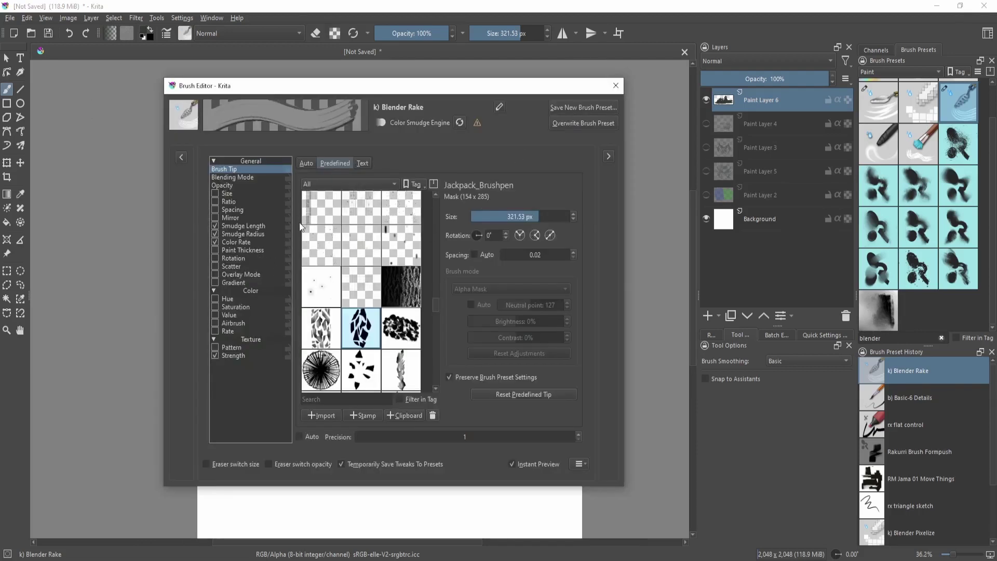
{"action": "left_click", "coordinate": [231, 259]}
{"action": "left_click", "coordinate": [215, 259]}
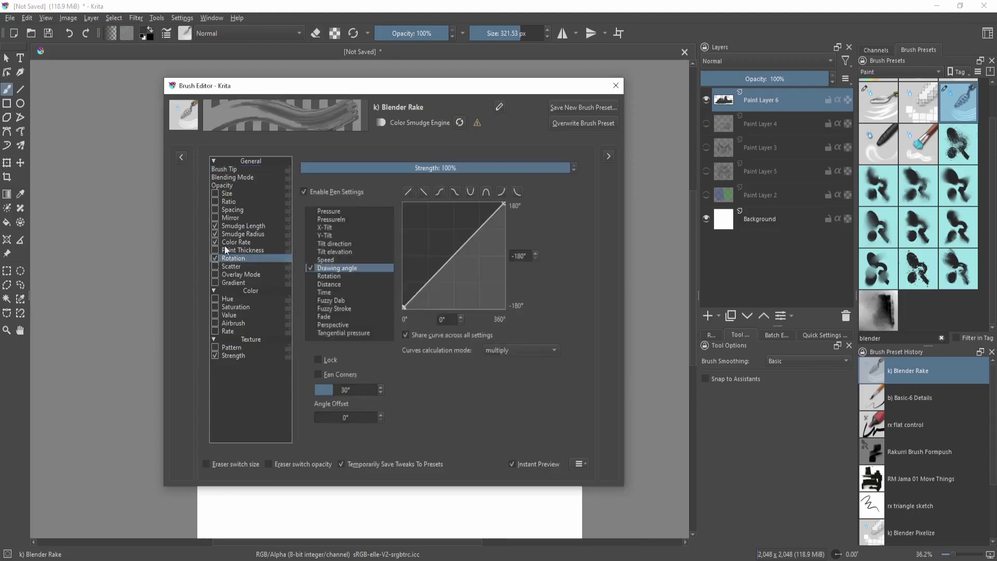
{"action": "left_click", "coordinate": [311, 309]}
{"action": "left_click", "coordinate": [311, 268]}
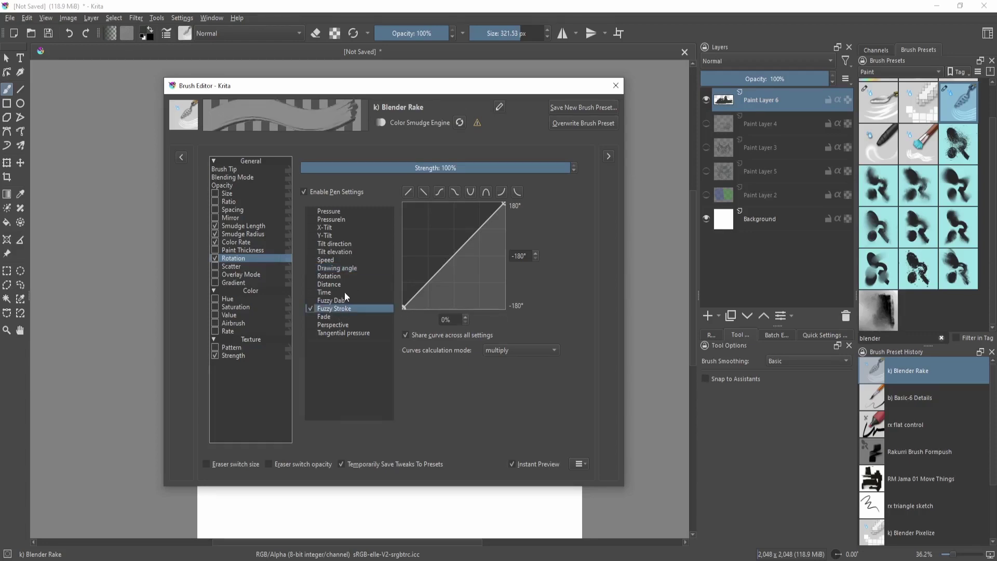
{"action": "key", "text": "F5"}
- Try repeated smears in varied directions across the towers and the dark band
{"action": "left_click_drag", "start_coordinate": [437, 225], "coordinate": [397, 229]}
{"action": "mouse_move", "coordinate": [325, 234]}
{"action": "left_mouse_down"}
{"action": "mouse_move", "coordinate": [442, 210]}
{"action": "mouse_move", "coordinate": [440, 311]}
{"action": "mouse_move", "coordinate": [429, 237]}
{"action": "mouse_move", "coordinate": [428, 323]}
{"action": "left_mouse_up"}
{"action": "mouse_move", "coordinate": [345, 263]}
{"action": "left_mouse_down"}
{"action": "mouse_move", "coordinate": [351, 335]}
{"action": "mouse_move", "coordinate": [392, 275]}
{"action": "mouse_move", "coordinate": [411, 203]}
{"action": "mouse_move", "coordinate": [320, 314]}
{"action": "mouse_move", "coordinate": [354, 231]}
{"action": "mouse_move", "coordinate": [296, 346]}
{"action": "mouse_move", "coordinate": [361, 226]}
{"action": "mouse_move", "coordinate": [288, 277]}
{"action": "mouse_move", "coordinate": [309, 288]}
{"action": "mouse_move", "coordinate": [314, 354]}
{"action": "mouse_move", "coordinate": [288, 254]}
{"action": "mouse_move", "coordinate": [345, 275]}
{"action": "mouse_move", "coordinate": [348, 314]}
{"action": "left_mouse_up"}
{"action": "key", "text": "F5"}
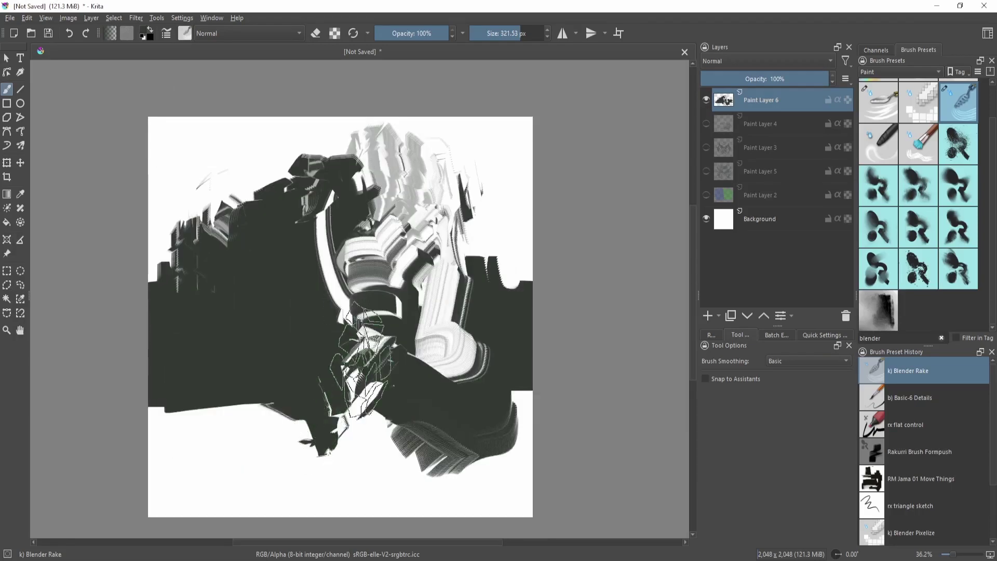
{"action": "mouse_move", "coordinate": [370, 373]}
{"action": "left_mouse_down"}
{"action": "mouse_move", "coordinate": [423, 402]}
{"action": "mouse_move", "coordinate": [449, 371]}
{"action": "mouse_move", "coordinate": [462, 386]}
{"action": "mouse_move", "coordinate": [325, 386]}
{"action": "mouse_move", "coordinate": [296, 405]}
{"action": "left_mouse_up"}
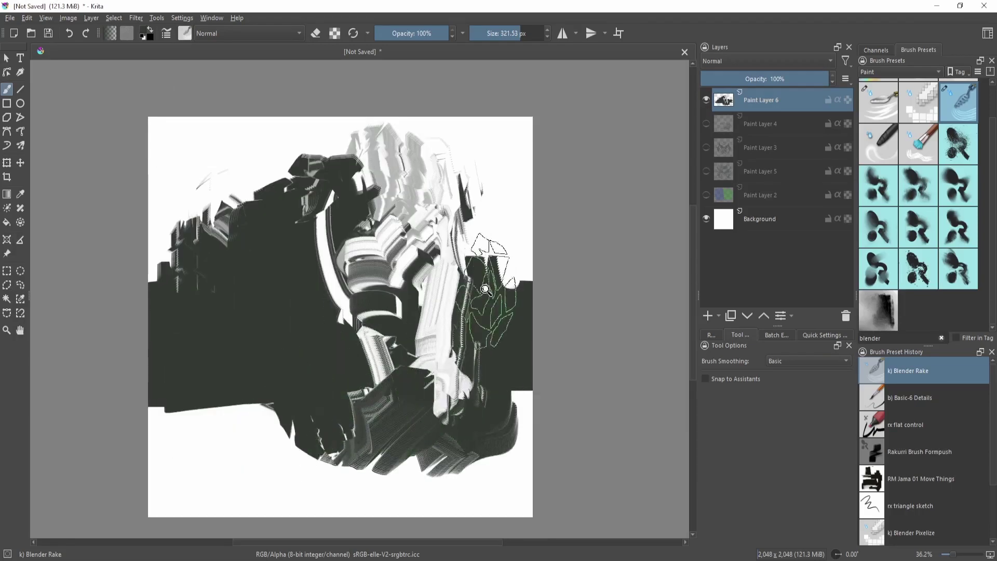
- Undo the recent smears back to the separate towers standing on the dark band
{"action": "key", "text": "ctrl+z"}
{"action": "key", "text": "ctrl+z"}
{"action": "key", "text": "ctrl+z"}
{"action": "key", "text": "ctrl+z"}
{"action": "key", "text": "ctrl+z"}
{"action": "key", "text": "ctrl+z"}
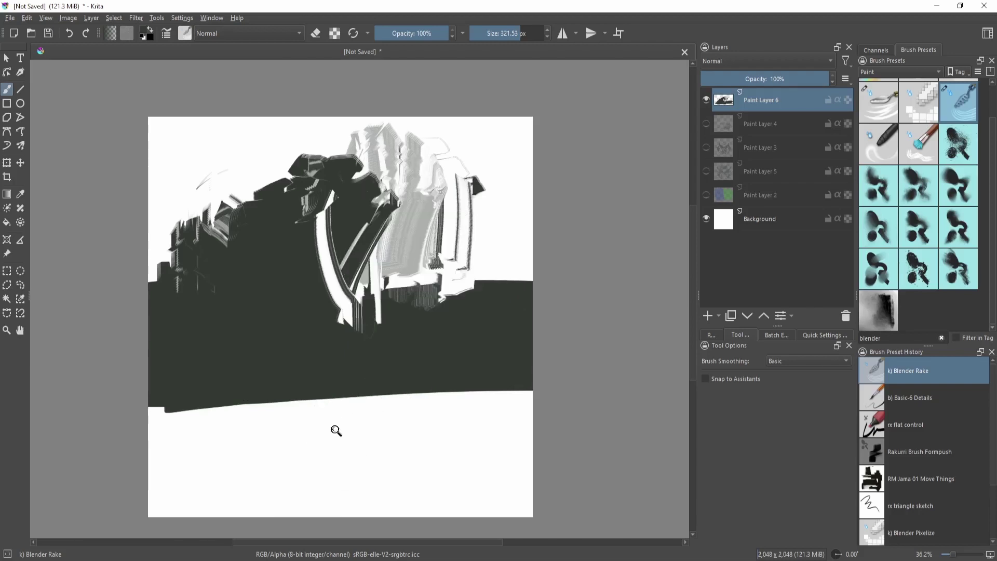
{"action": "key", "text": "ctrl+z"}
{"action": "key", "text": "ctrl+z"}
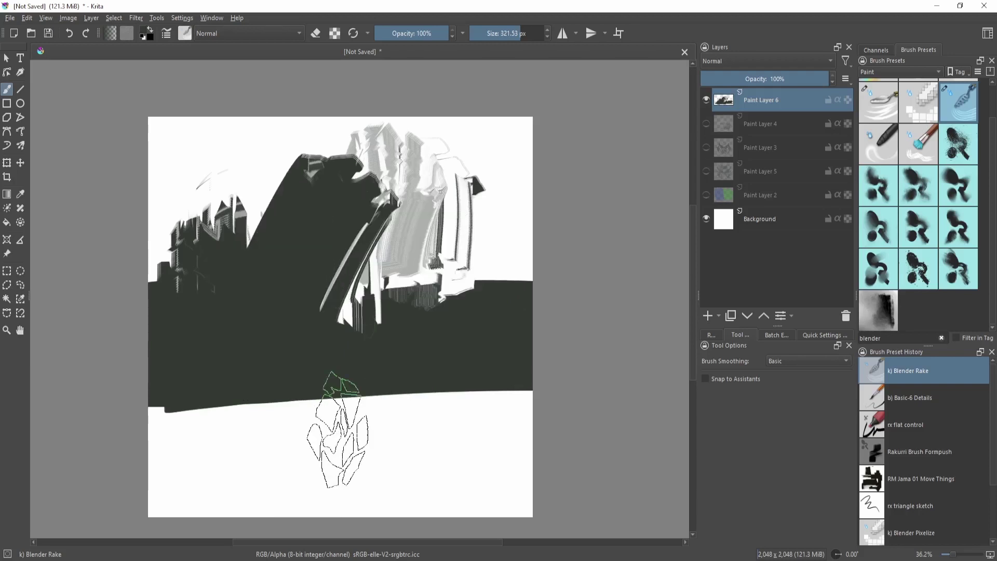
{"action": "key", "text": "ctrl+shift+z"}
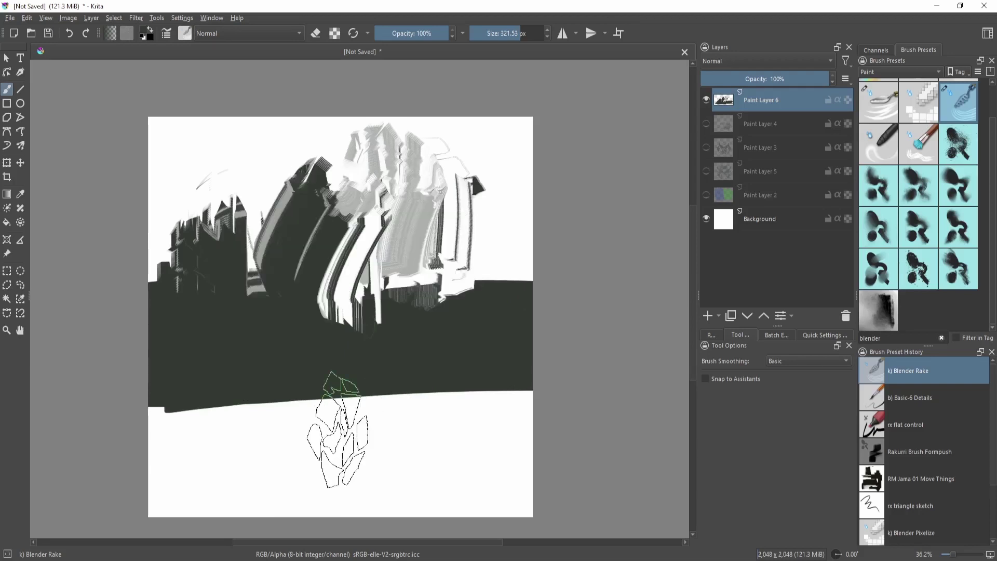
{"action": "key", "text": "ctrl+z"}
{"action": "key", "text": "ctrl+z"}
{"action": "key", "text": "ctrl+z"}
{"action": "key", "text": "ctrl+z"}
{"action": "key", "text": "ctrl+z"}
{"action": "key", "text": "ctrl+z"}
{"action": "key", "text": "ctrl+z"}
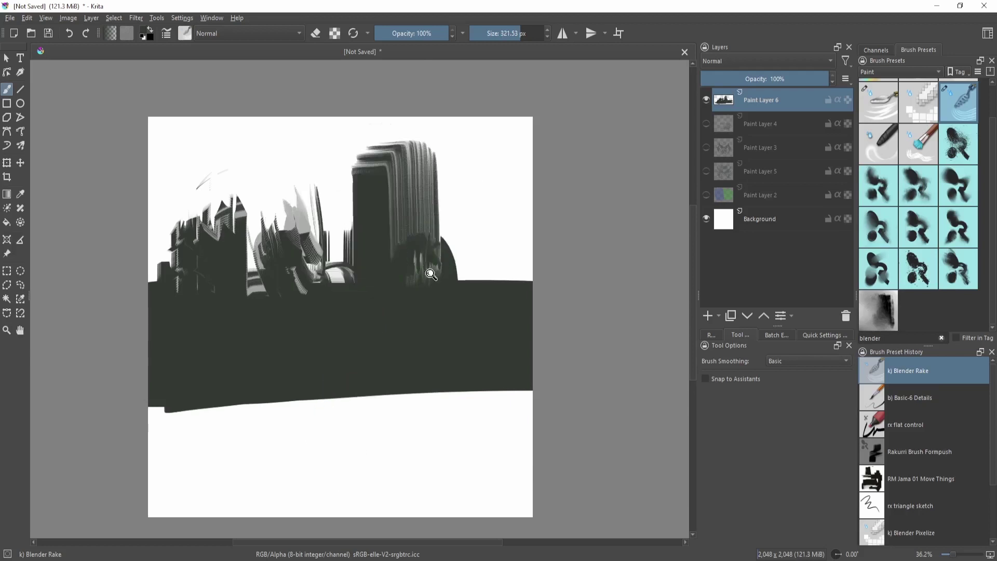
- Smear the large tower and its neighbours into a jagged skyline while working with the canvas rotated
{"action": "left_click_drag", "start_coordinate": [460, 255], "coordinate": [456, 266]}
{"action": "mouse_move", "coordinate": [446, 155]}
{"action": "left_mouse_down"}
{"action": "mouse_move", "coordinate": [434, 216]}
{"action": "mouse_move", "coordinate": [387, 182]}
{"action": "left_mouse_up"}
{"action": "mouse_move", "coordinate": [338, 301]}
{"action": "left_mouse_down"}
{"action": "mouse_move", "coordinate": [340, 281]}
{"action": "mouse_move", "coordinate": [357, 265]}
{"action": "mouse_move", "coordinate": [338, 306]}
{"action": "mouse_move", "coordinate": [321, 305]}
{"action": "mouse_move", "coordinate": [310, 325]}
{"action": "mouse_move", "coordinate": [268, 293]}
{"action": "mouse_move", "coordinate": [280, 286]}
{"action": "mouse_move", "coordinate": [249, 243]}
{"action": "mouse_move", "coordinate": [234, 249]}
{"action": "mouse_move", "coordinate": [231, 274]}
{"action": "left_mouse_up"}
{"action": "left_click_drag", "start_coordinate": [428, 296], "coordinate": [415, 262]}
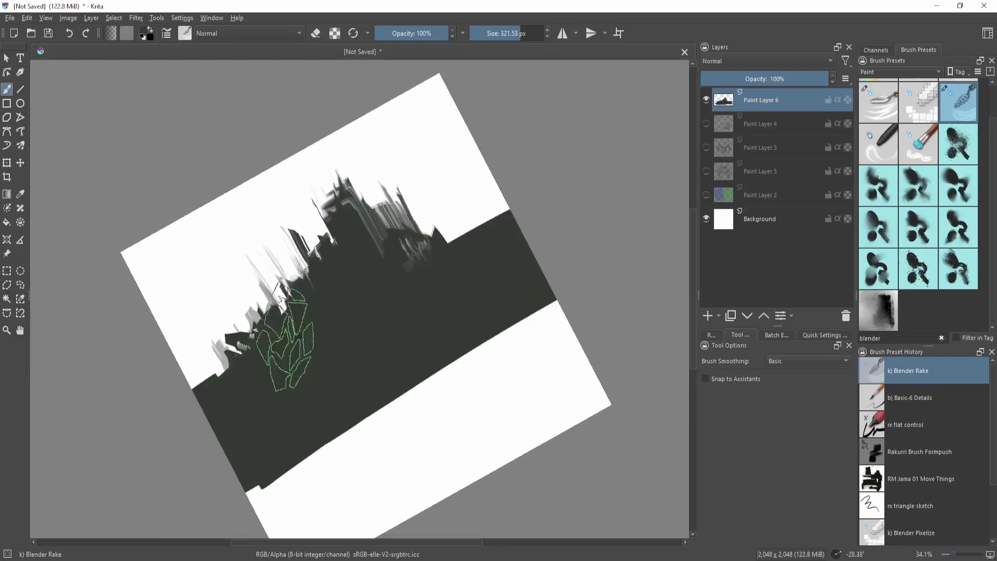
- Reshape the skyline with a smaller brush, adding blocky corners on the right and a tall spire on the left
{"action": "mouse_move", "coordinate": [457, 223]}
{"action": "left_mouse_down"}
{"action": "mouse_move", "coordinate": [483, 237]}
{"action": "mouse_move", "coordinate": [332, 274]}
{"action": "left_mouse_up"}
{"action": "left_click_drag", "start_coordinate": [552, 190], "coordinate": [340, 277]}
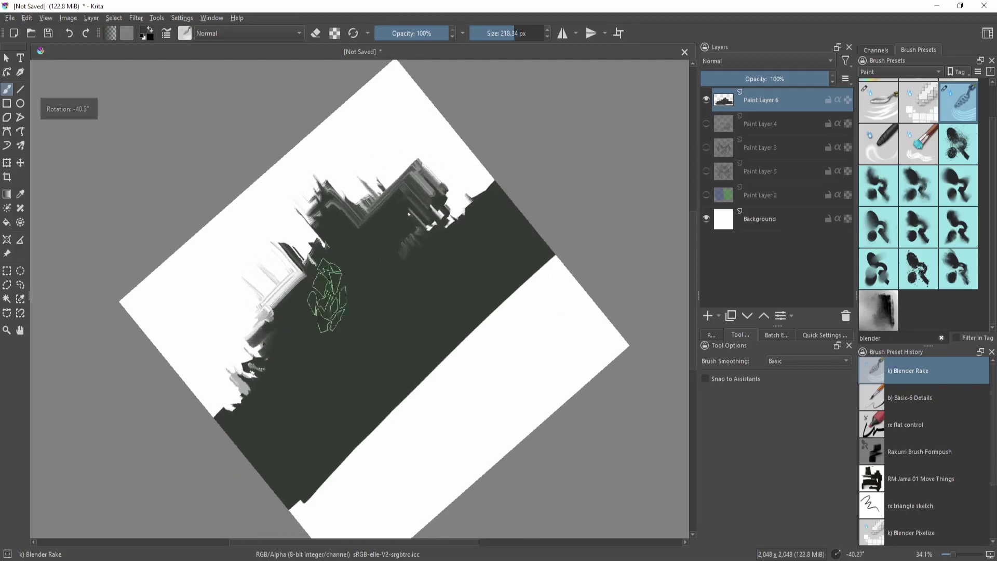
{"action": "left_click_drag", "start_coordinate": [355, 218], "coordinate": [375, 232]}
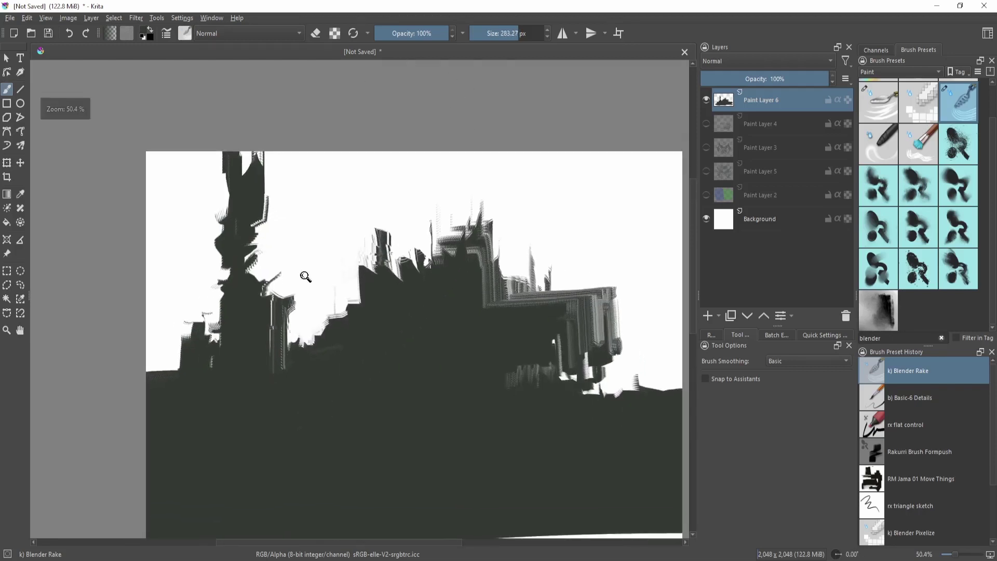
- Smear the spire and the buildings around its base into narrower, more jagged towers
{"action": "left_click_drag", "start_coordinate": [306, 276], "coordinate": [307, 252]}
{"action": "left_click_drag", "start_coordinate": [223, 275], "coordinate": [324, 276]}
{"action": "mouse_move", "coordinate": [283, 223]}
{"action": "left_mouse_down"}
{"action": "mouse_move", "coordinate": [278, 327]}
{"action": "mouse_move", "coordinate": [232, 314]}
{"action": "mouse_move", "coordinate": [279, 345]}
{"action": "mouse_move", "coordinate": [267, 293]}
{"action": "mouse_move", "coordinate": [316, 374]}
{"action": "mouse_move", "coordinate": [260, 340]}
{"action": "mouse_move", "coordinate": [306, 343]}
{"action": "mouse_move", "coordinate": [245, 351]}
{"action": "mouse_move", "coordinate": [224, 380]}
{"action": "left_mouse_up"}
{"action": "mouse_move", "coordinate": [174, 405]}
{"action": "left_mouse_down"}
{"action": "mouse_move", "coordinate": [192, 428]}
{"action": "mouse_move", "coordinate": [172, 381]}
{"action": "left_mouse_up"}
{"action": "left_click_drag", "start_coordinate": [444, 226], "coordinate": [364, 248]}
- Resize the brush and smear the dark band's lower edge into sweeping horizontal streaks across the white foreground
{"action": "mouse_move", "coordinate": [333, 168]}
{"action": "left_mouse_down", "text": "shift"}
{"action": "mouse_move", "coordinate": [312, 171]}
{"action": "mouse_move", "coordinate": [505, 312]}
{"action": "mouse_move", "coordinate": [582, 235]}
{"action": "mouse_move", "coordinate": [457, 205]}
{"action": "mouse_move", "coordinate": [513, 307]}
{"action": "mouse_move", "coordinate": [470, 342]}
{"action": "left_mouse_up", "text": "shift"}
{"action": "mouse_move", "coordinate": [573, 322]}
{"action": "left_mouse_down"}
{"action": "mouse_move", "coordinate": [528, 282]}
{"action": "mouse_move", "coordinate": [531, 258]}
{"action": "left_mouse_up"}
{"action": "left_click_drag", "start_coordinate": [469, 370], "coordinate": [493, 323]}
{"action": "left_click_drag", "start_coordinate": [546, 328], "coordinate": [317, 511]}
{"action": "left_click_drag", "start_coordinate": [561, 338], "coordinate": [561, 463]}
{"action": "mouse_move", "coordinate": [588, 319]}
{"action": "left_mouse_down"}
{"action": "mouse_move", "coordinate": [467, 475]}
{"action": "mouse_move", "coordinate": [587, 385]}
{"action": "left_mouse_up"}
{"action": "left_click_drag", "start_coordinate": [267, 410], "coordinate": [503, 344]}
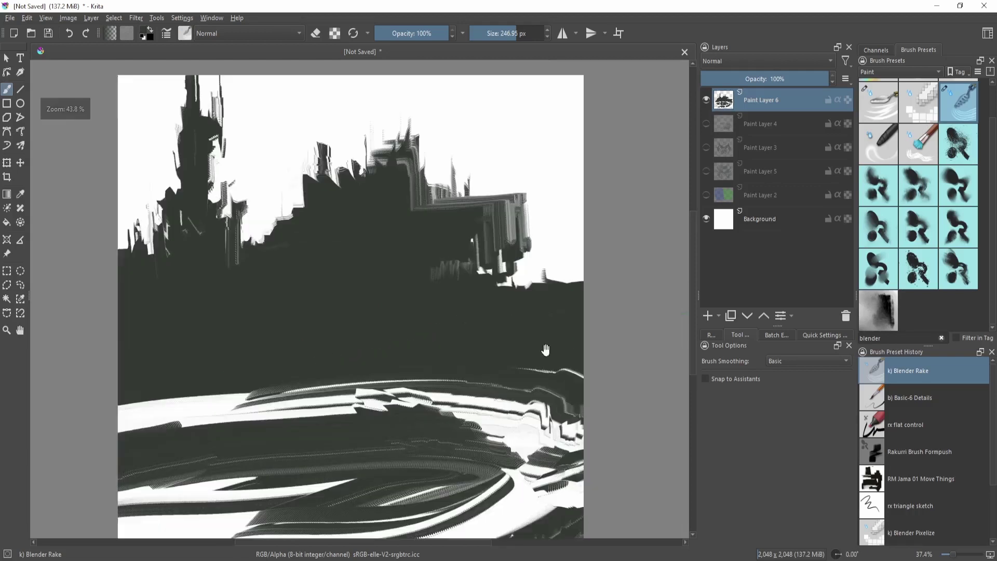
- Paint grey patches over the dark band and a near-black mass in the lower right foreground with b) Basic-6 Details
{"action": "key", "text": "slash"}
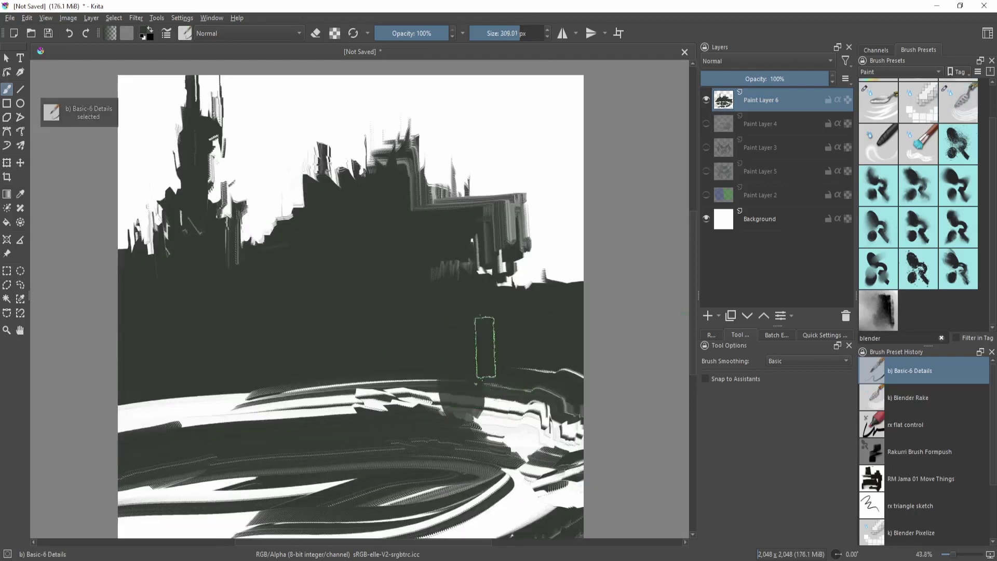
{"action": "key", "text": "ctrl+z"}
{"action": "key", "text": "shift+i"}
{"action": "left_click", "coordinate": [484, 437]}
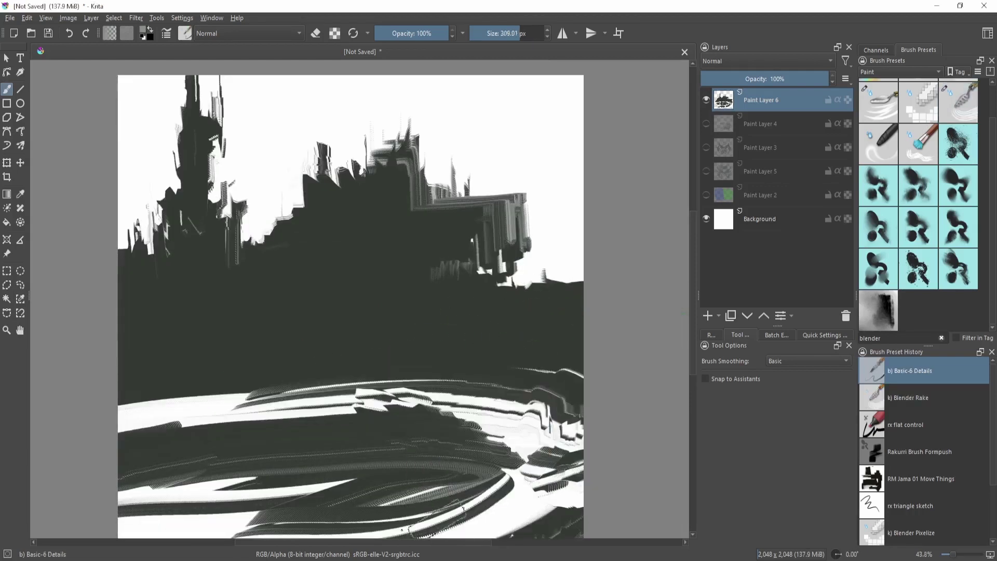
{"action": "left_click_drag", "start_coordinate": [425, 384], "coordinate": [423, 311]}
{"action": "left_click_drag", "start_coordinate": [343, 384], "coordinate": [338, 302]}
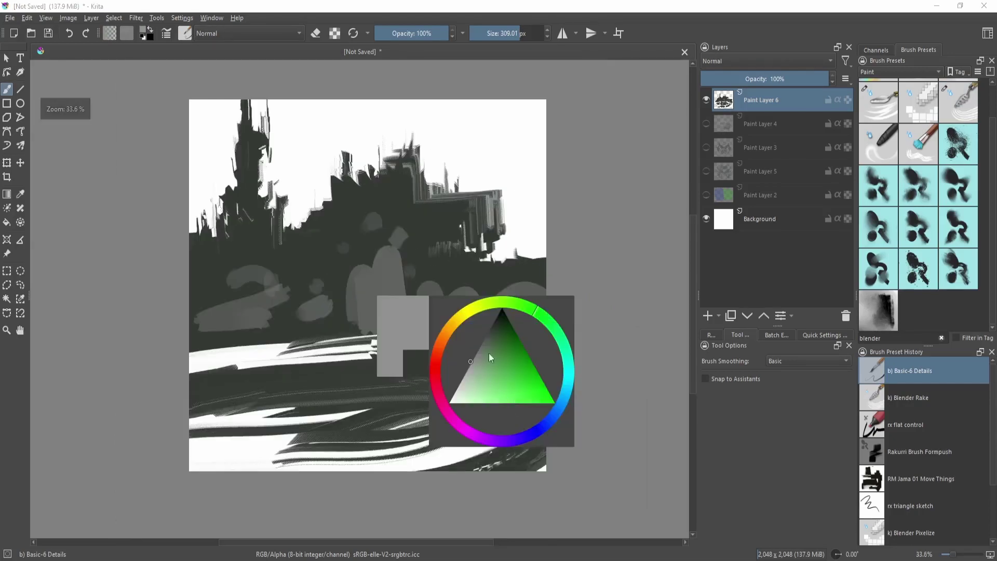
{"action": "left_click", "coordinate": [496, 321]}
{"action": "left_click_drag", "start_coordinate": [475, 442], "coordinate": [498, 465]}
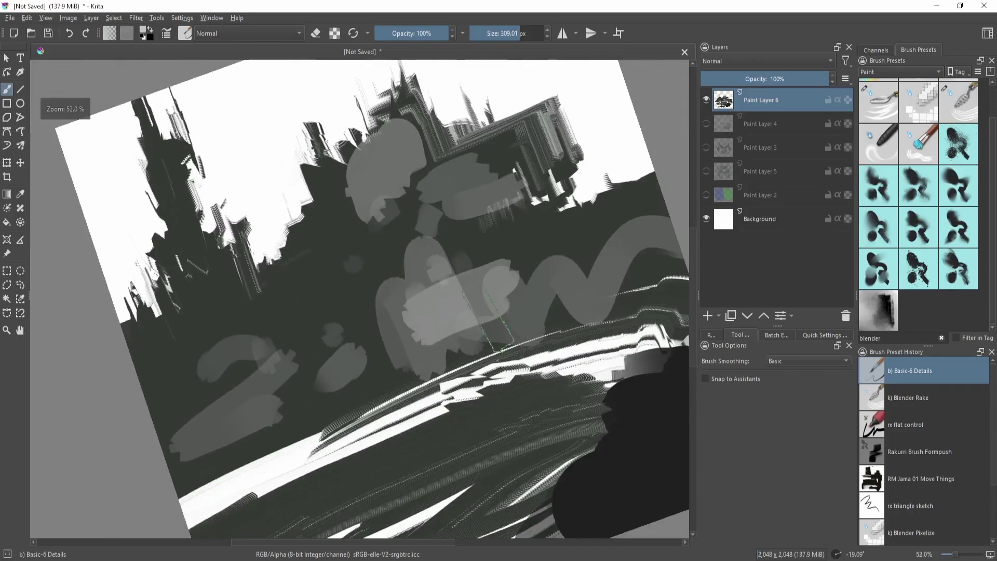
- Smear the grey patches across the dark middle ground into ragged horizontal bands with kj Blender Rake
{"action": "left_click", "coordinate": [917, 400]}
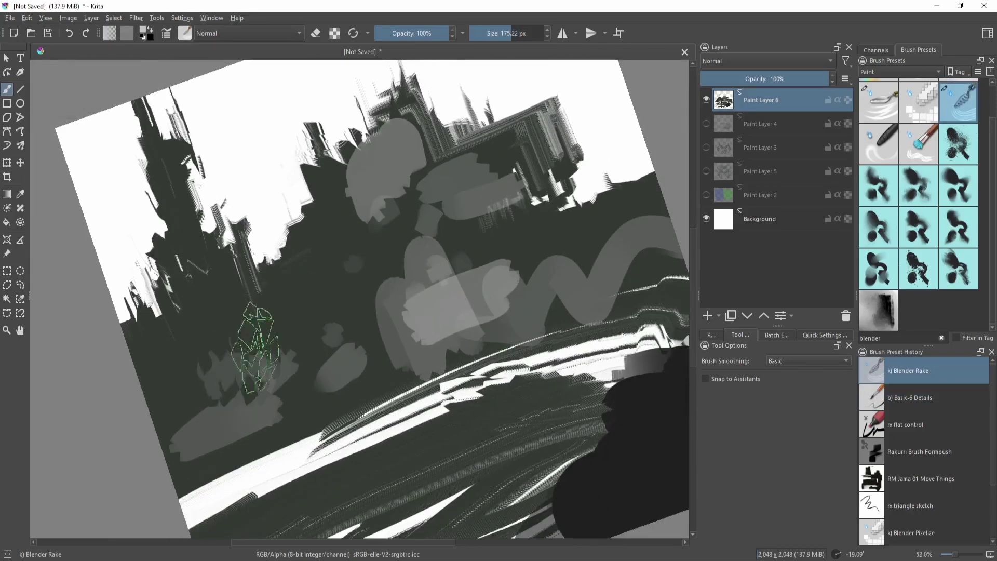
{"action": "mouse_move", "coordinate": [359, 333]}
{"action": "left_mouse_down"}
{"action": "mouse_move", "coordinate": [242, 407]}
{"action": "mouse_move", "coordinate": [197, 413]}
{"action": "mouse_move", "coordinate": [171, 437]}
{"action": "left_mouse_up"}
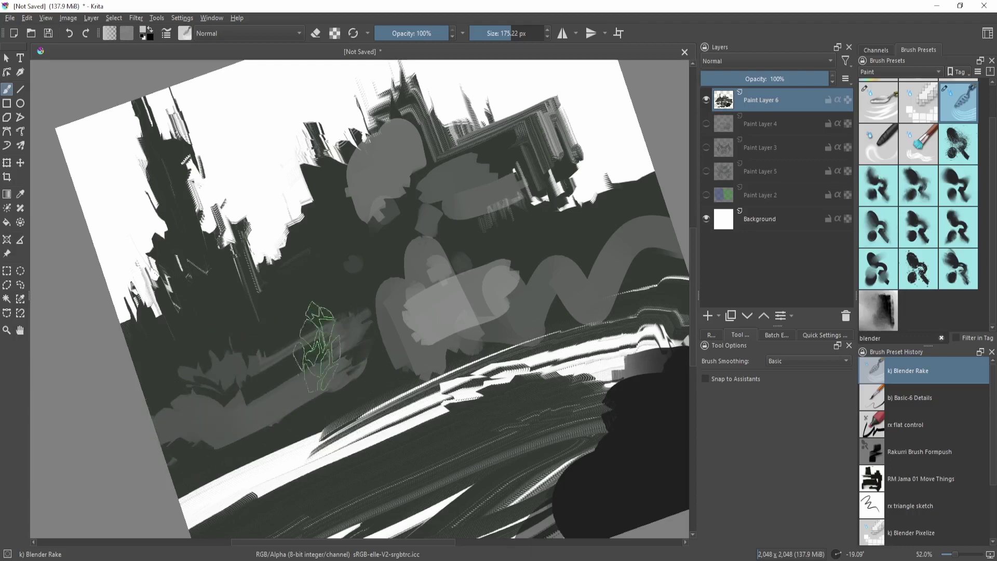
{"action": "left_click_drag", "start_coordinate": [316, 332], "coordinate": [387, 336]}
{"action": "mouse_move", "coordinate": [384, 265]}
{"action": "left_mouse_down"}
{"action": "mouse_move", "coordinate": [589, 224]}
{"action": "mouse_move", "coordinate": [431, 322]}
{"action": "left_mouse_up"}
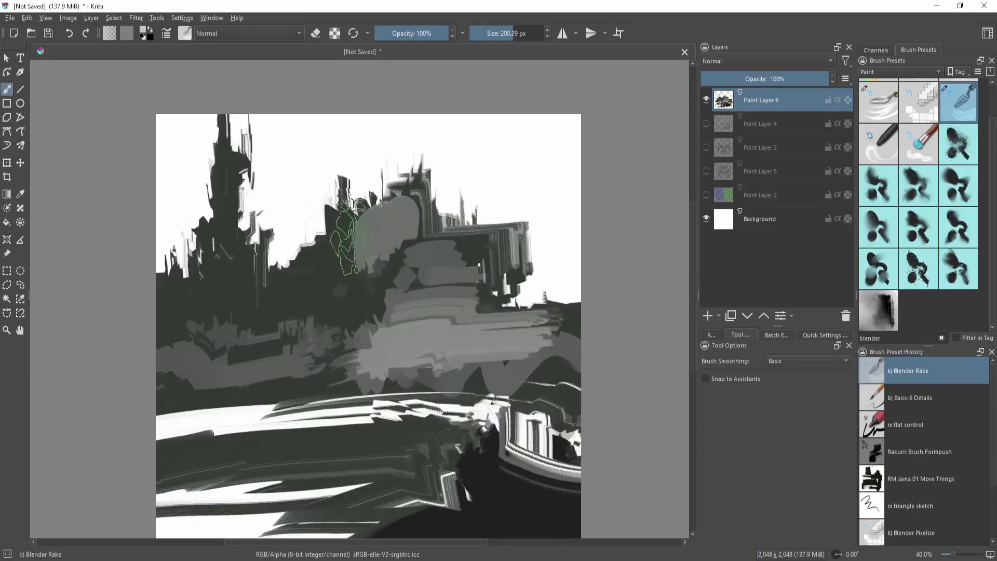
- Blend the rounded grey patch into the central castle mass and smear its blocky right side into curved, ragged shapes with a smaller brush
{"action": "mouse_move", "coordinate": [364, 229]}
{"action": "left_mouse_down"}
{"action": "mouse_move", "coordinate": [378, 268]}
{"action": "mouse_move", "coordinate": [369, 254]}
{"action": "left_mouse_up"}
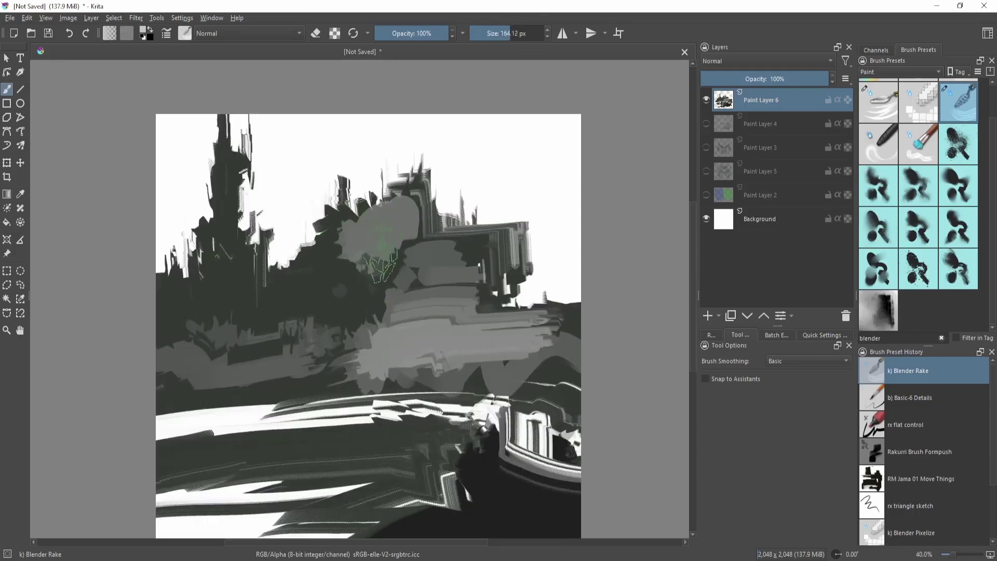
{"action": "left_click_drag", "start_coordinate": [405, 286], "coordinate": [378, 232]}
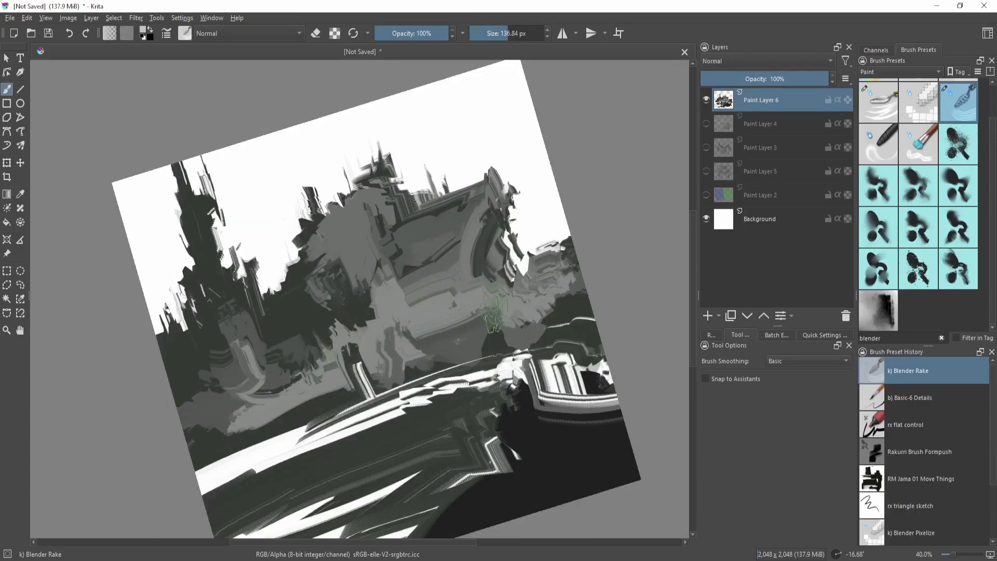
{"action": "key", "text": "5"}
{"action": "left_click_drag", "start_coordinate": [483, 312], "coordinate": [442, 359]}
{"action": "left_click_drag", "start_coordinate": [443, 358], "coordinate": [465, 311]}
{"action": "left_click_drag", "start_coordinate": [457, 384], "coordinate": [453, 344]}
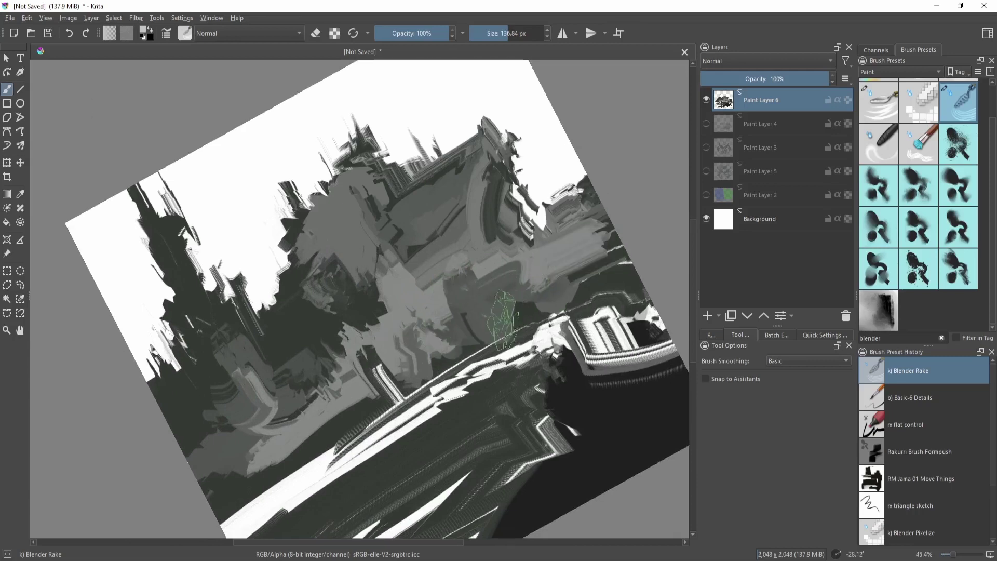
- Smear the middle ground and widen the white foreground streaks with sweeping strokes
{"action": "left_click_drag", "start_coordinate": [545, 362], "coordinate": [586, 269]}
{"action": "mouse_move", "coordinate": [349, 349]}
{"action": "left_mouse_down"}
{"action": "mouse_move", "coordinate": [423, 318]}
{"action": "mouse_move", "coordinate": [374, 357]}
{"action": "mouse_move", "coordinate": [500, 307]}
{"action": "mouse_move", "coordinate": [371, 387]}
{"action": "left_mouse_up"}
{"action": "left_click_drag", "start_coordinate": [446, 392], "coordinate": [448, 441]}
{"action": "key", "text": "5"}
{"action": "left_click_drag", "start_coordinate": [547, 292], "coordinate": [510, 320]}
{"action": "left_click_drag", "start_coordinate": [510, 320], "coordinate": [511, 292]}
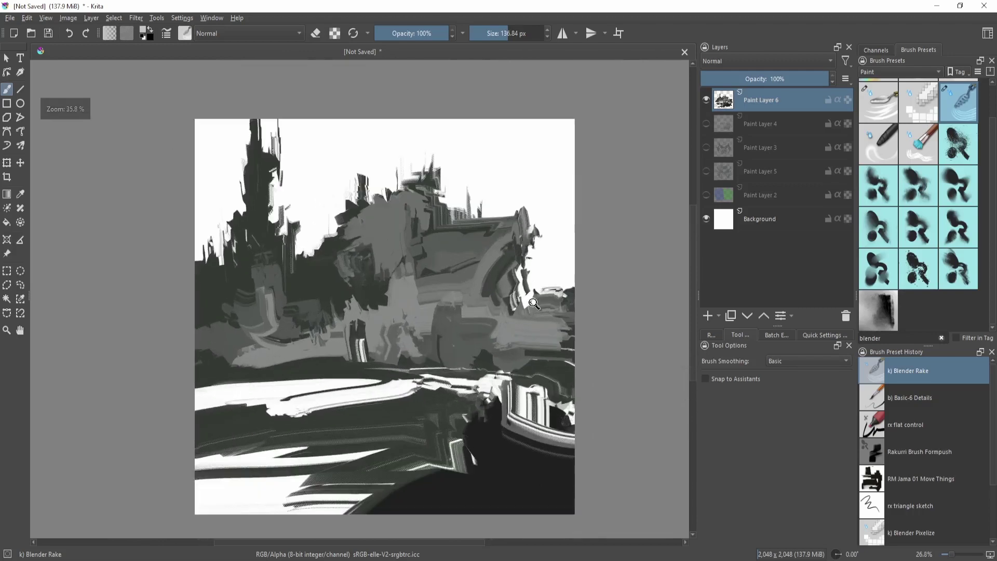
- Pull vertical streaks through the grey area at the castle's base
{"action": "left_click_drag", "start_coordinate": [362, 338], "coordinate": [357, 308]}
{"action": "key", "text": "5"}
{"action": "left_click_drag", "start_coordinate": [526, 227], "coordinate": [526, 232]}
{"action": "left_click_drag", "start_coordinate": [527, 233], "coordinate": [490, 239]}
- Darken the castle mass and paint light and mid-grey cloud shapes in the sky with b) Basic-6 Details
{"action": "key", "text": "slash"}
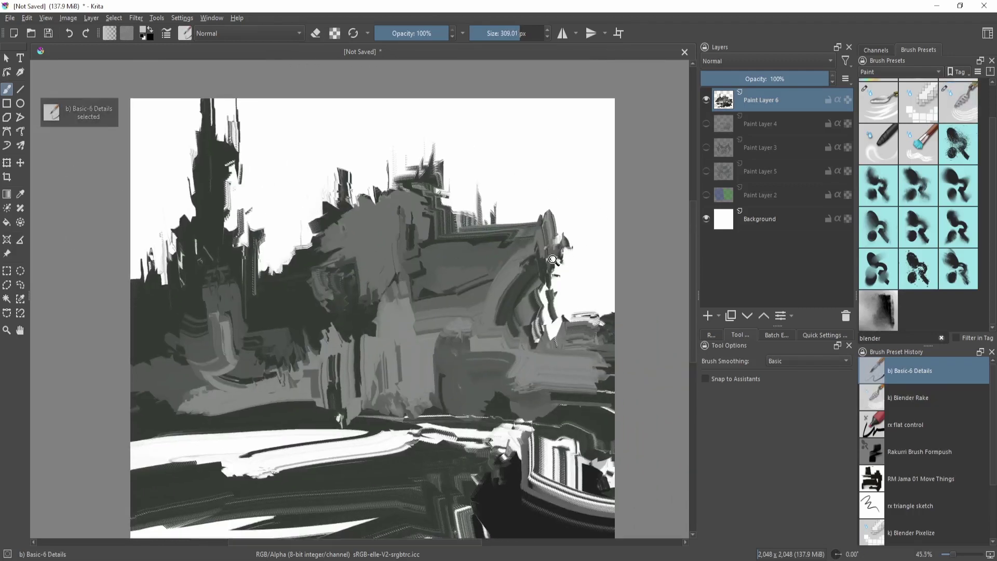
{"action": "left_click_drag", "start_coordinate": [572, 214], "coordinate": [572, 218]}
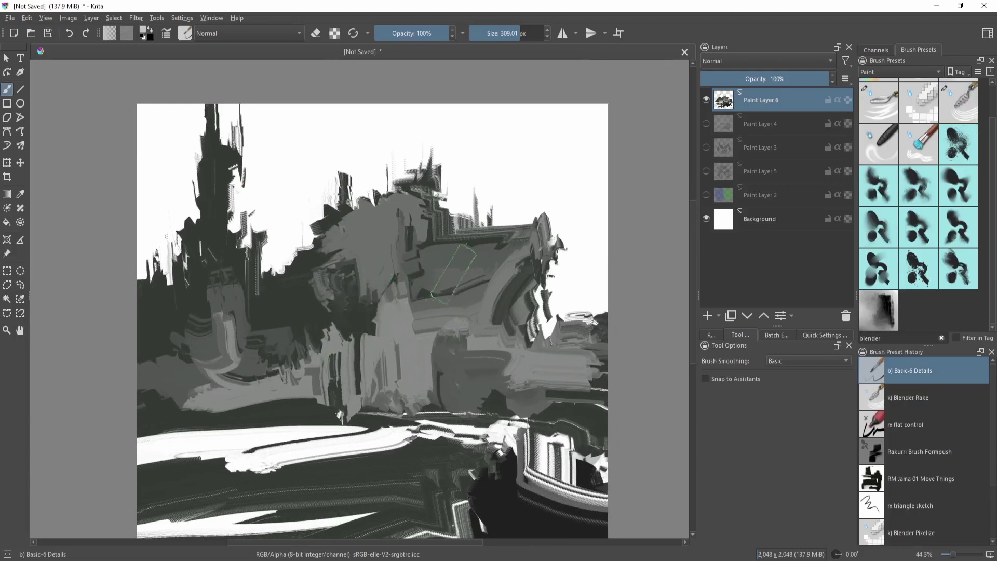
{"action": "left_click_drag", "start_coordinate": [344, 311], "coordinate": [494, 248]}
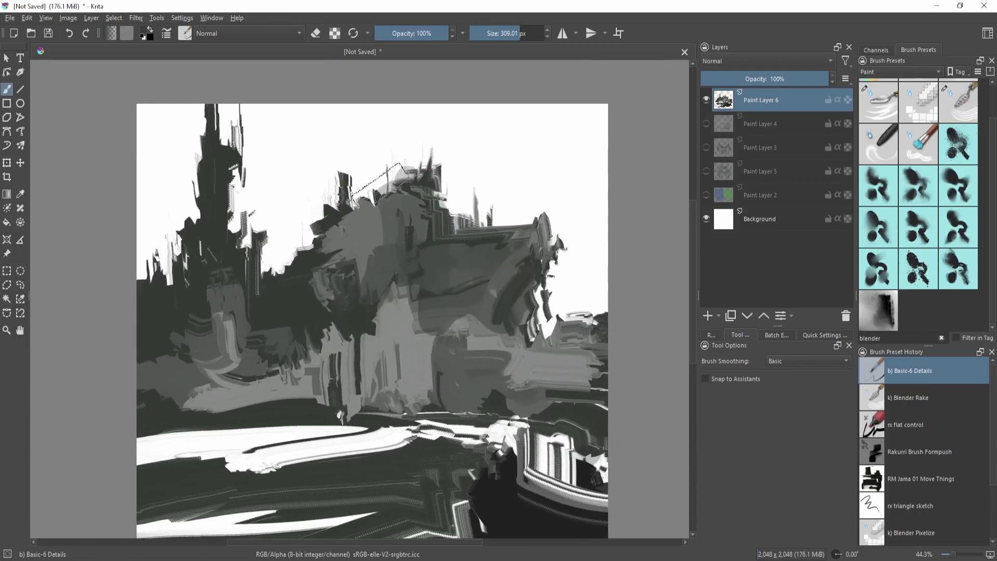
{"action": "left_click_drag", "start_coordinate": [407, 133], "coordinate": [157, 115]}
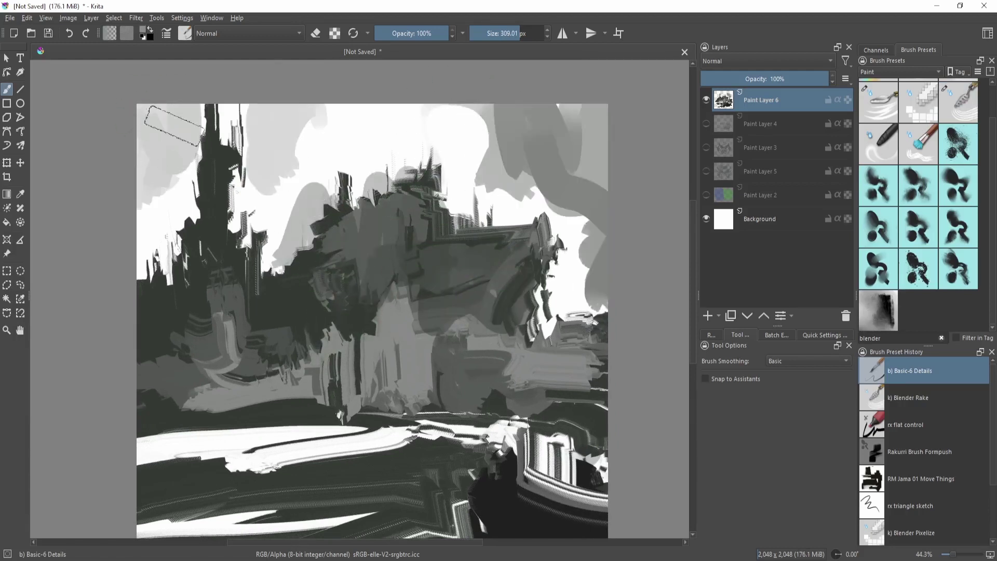
{"action": "mouse_move", "coordinate": [303, 243]}
{"action": "left_mouse_down"}
{"action": "mouse_move", "coordinate": [475, 350]}
{"action": "mouse_move", "coordinate": [531, 287]}
{"action": "mouse_move", "coordinate": [509, 215]}
{"action": "left_mouse_up"}
{"action": "key", "text": "slash"}
{"action": "left_click_drag", "start_coordinate": [412, 460], "coordinate": [334, 479]}
{"action": "key", "text": "ctrl+z"}
{"action": "key", "text": "slash"}
- Paint light grey over the white streaks in the left foreground
{"action": "left_click_drag", "start_coordinate": [414, 434], "coordinate": [235, 445]}
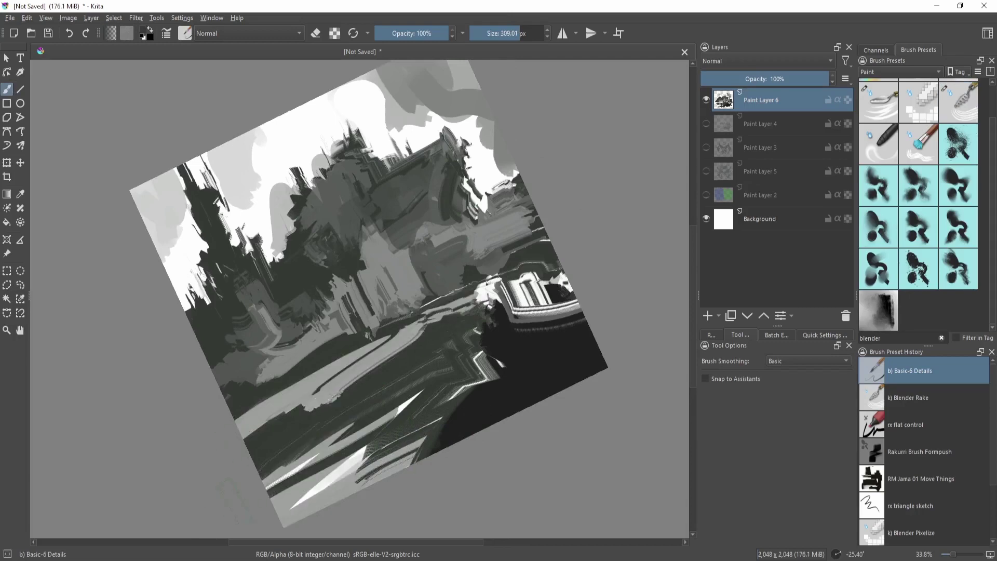
{"action": "key", "text": "5"}
{"action": "left_click_drag", "start_coordinate": [468, 335], "coordinate": [471, 415]}
{"action": "left_click_drag", "start_coordinate": [470, 415], "coordinate": [477, 396]}
{"action": "left_click", "coordinate": [896, 396]}
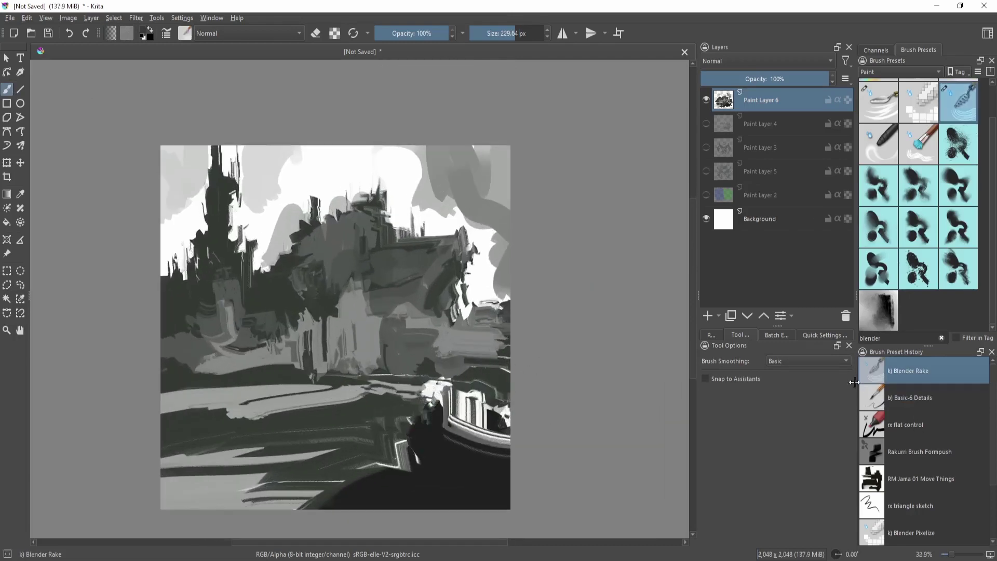
{"action": "left_click_drag", "start_coordinate": [423, 464], "coordinate": [457, 381]}
{"action": "key", "text": "ctrl+z"}
- Cover the striped white shape in the right foreground with light grey and paint a small pale standing figure beside it with b) Basic-6 Details
{"action": "mouse_move", "coordinate": [452, 416]}
{"action": "left_mouse_down"}
{"action": "mouse_move", "coordinate": [416, 366]}
{"action": "mouse_move", "coordinate": [431, 322]}
{"action": "left_mouse_up"}
{"action": "key", "text": "slash"}
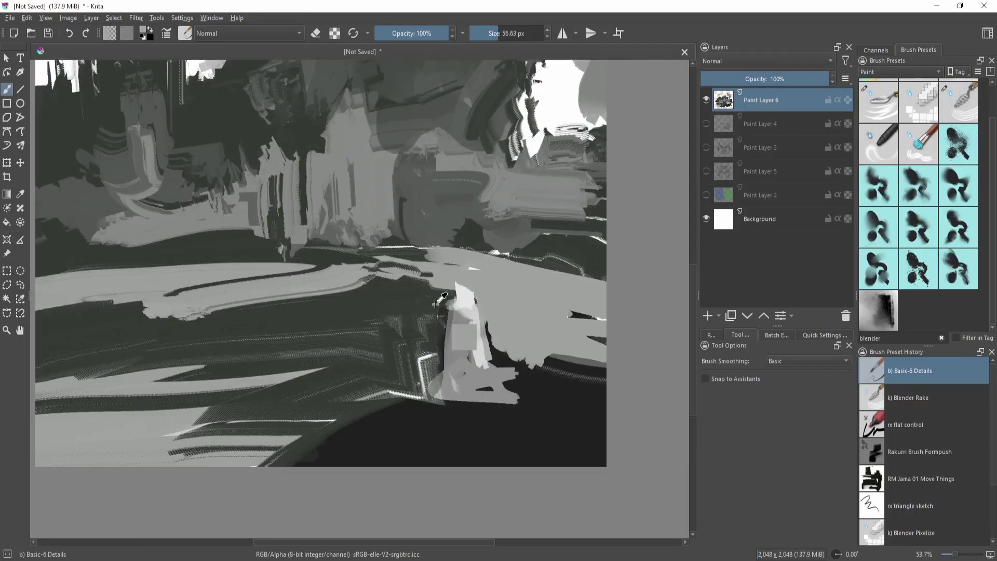
{"action": "scroll", "coordinate": [439, 301], "scroll_direction": "down", "scroll_amount": 5}
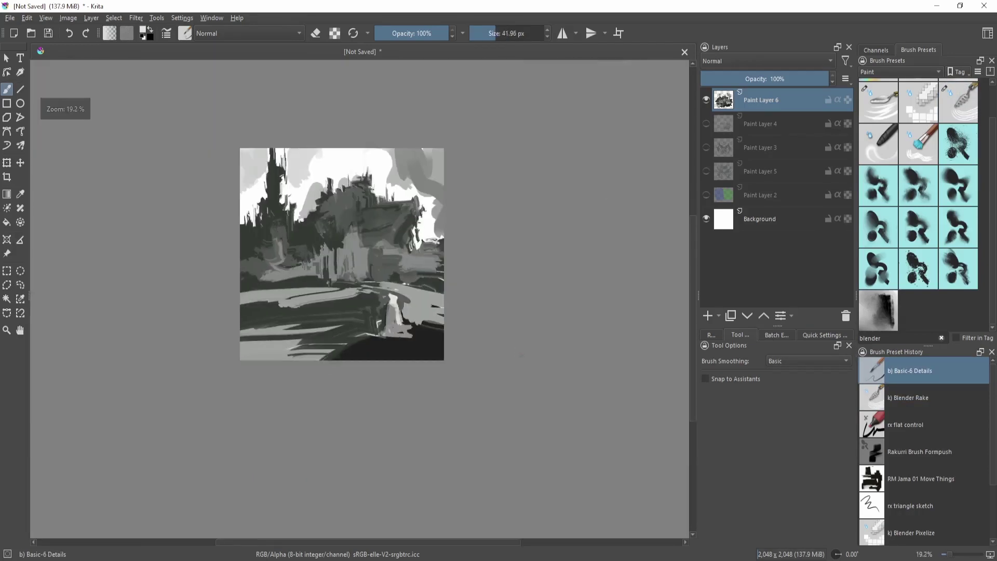
{"action": "scroll", "coordinate": [521, 358], "scroll_direction": "up", "scroll_amount": 4}
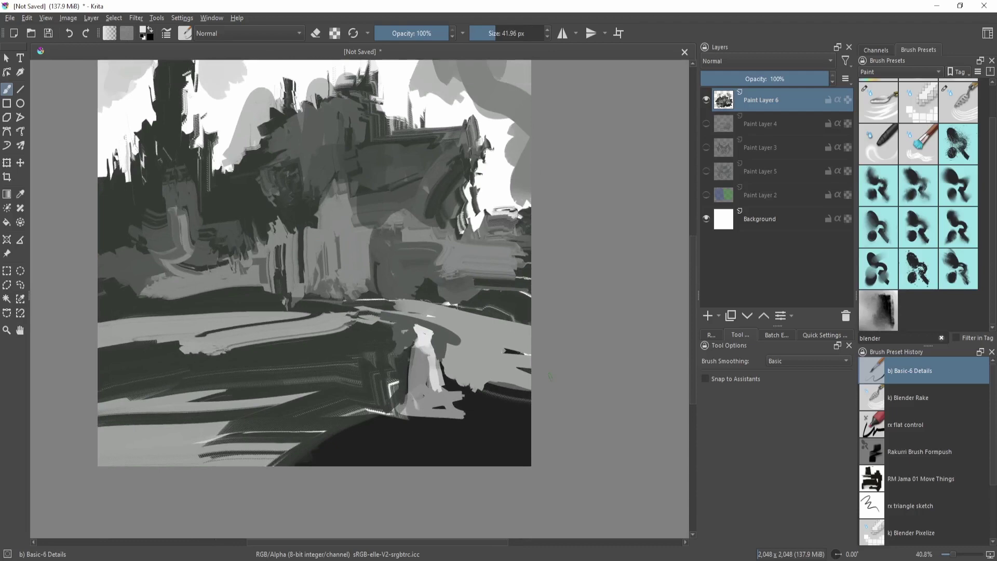
{"action": "left_click_drag", "start_coordinate": [511, 377], "coordinate": [502, 457]}
{"action": "left_click_drag", "start_coordinate": [502, 457], "coordinate": [529, 400]}
{"action": "left_click_drag", "start_coordinate": [454, 437], "coordinate": [522, 404]}
{"action": "left_click_drag", "start_coordinate": [594, 318], "coordinate": [592, 353]}
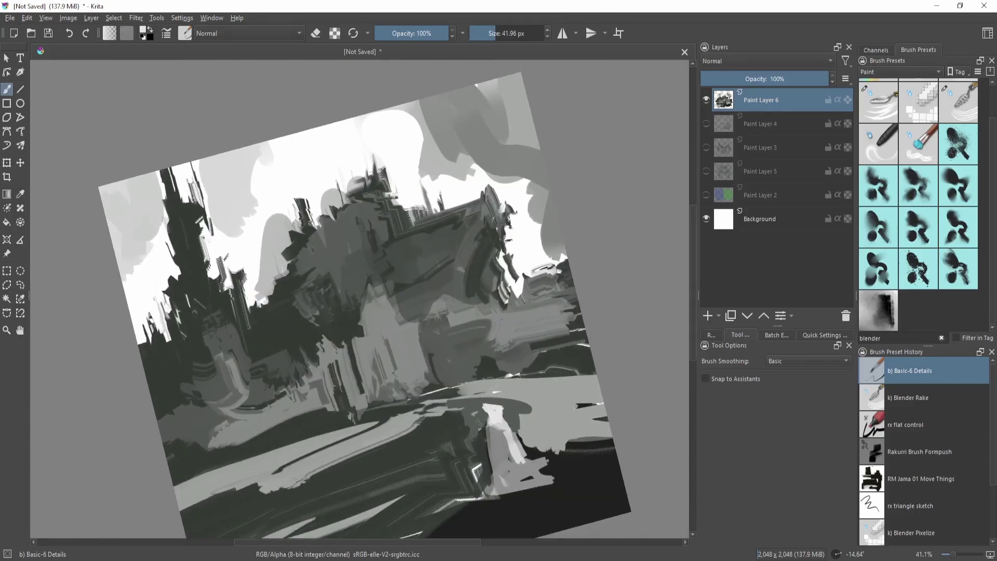